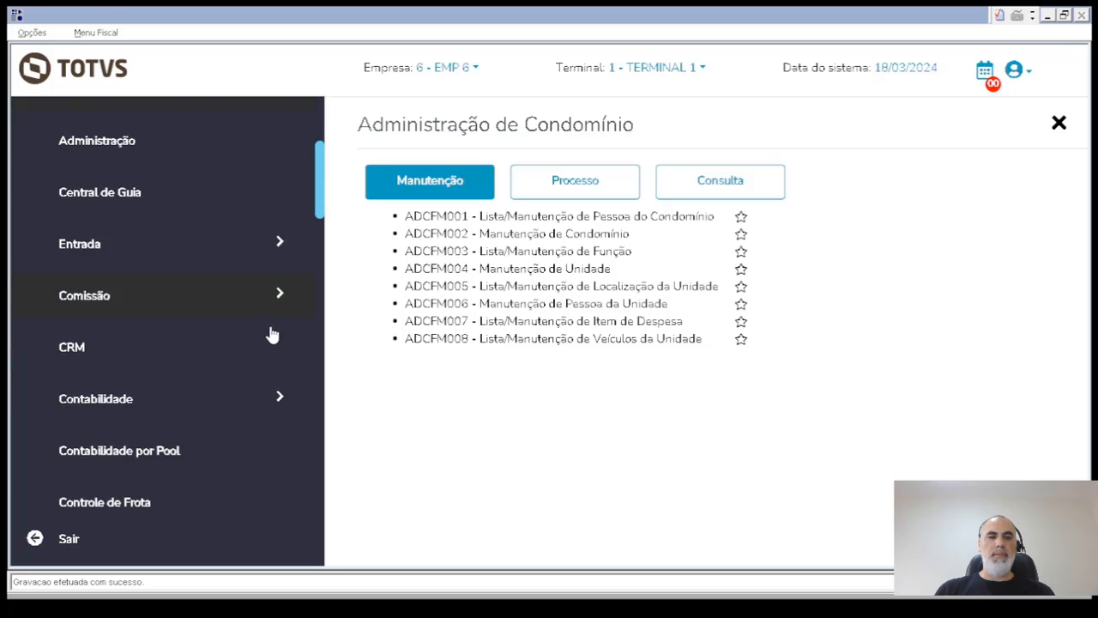
Open the program CDFFM003 - Manutenção Grupo Local de Produção from Engenharia Industrial in the Produção module.
{"action": "scroll", "coordinate": [197, 291], "scroll_direction": "down", "scroll_amount": 6}
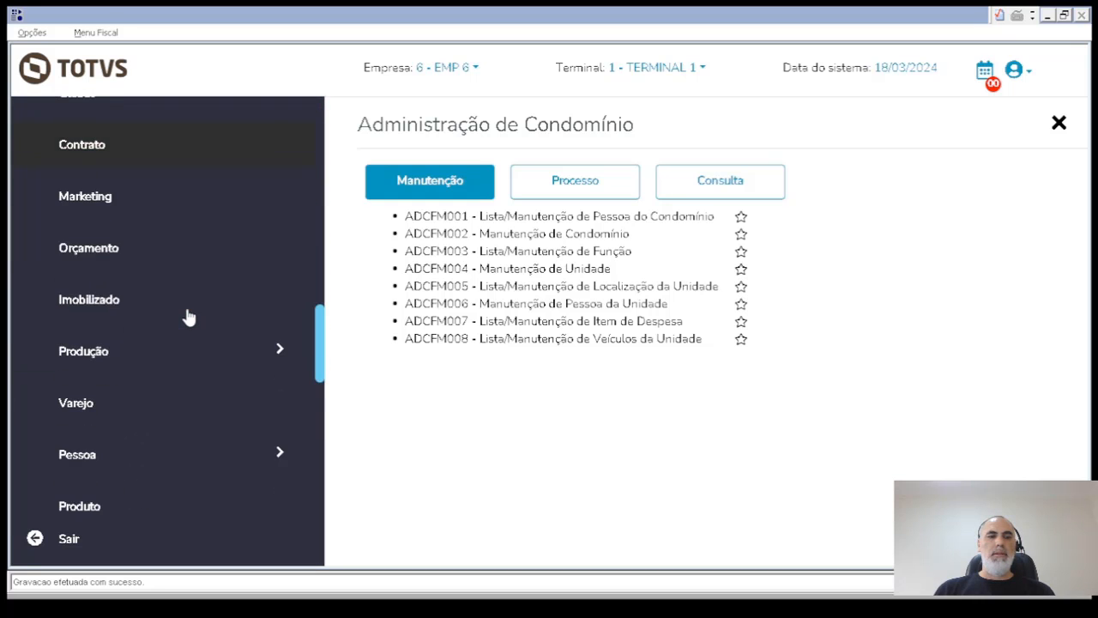
{"action": "left_click", "coordinate": [149, 120]}
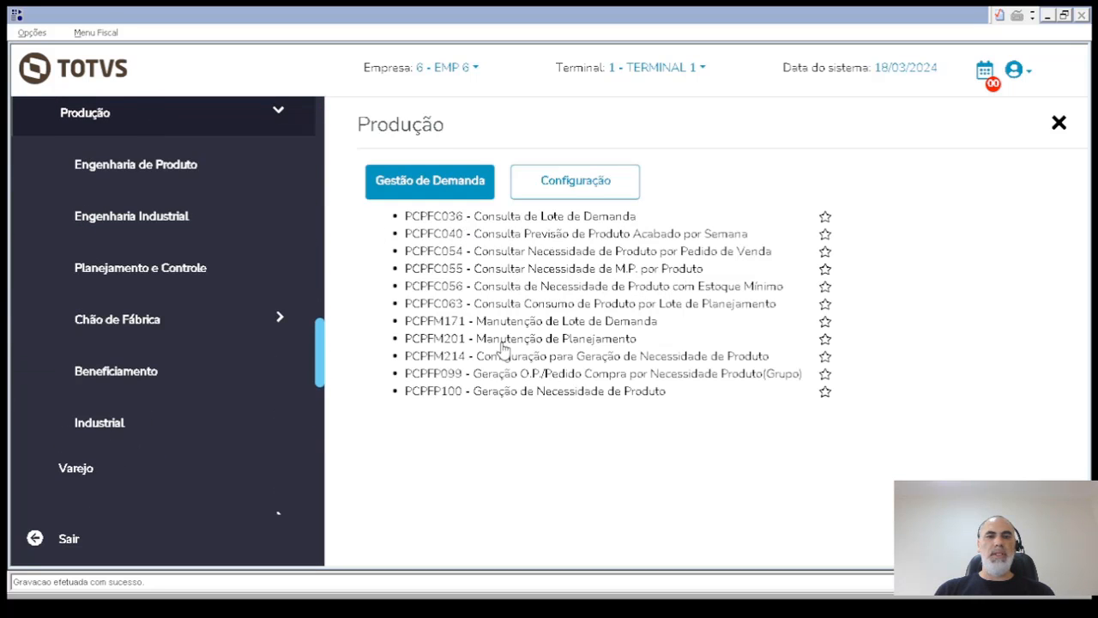
{"action": "left_click", "coordinate": [157, 228]}
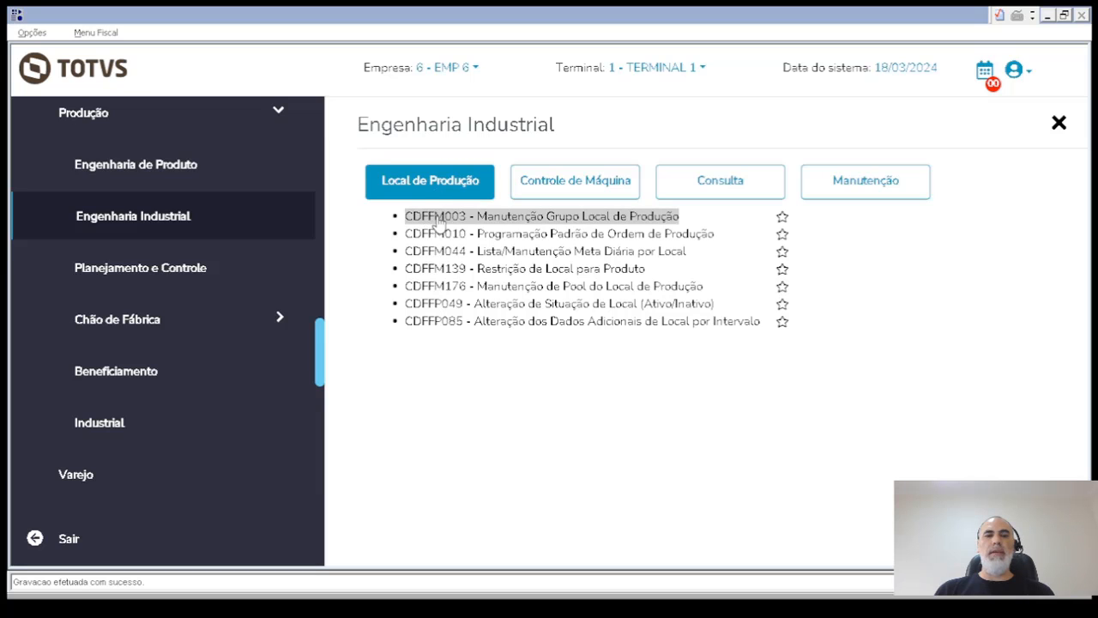
{"action": "left_click", "coordinate": [451, 217]}
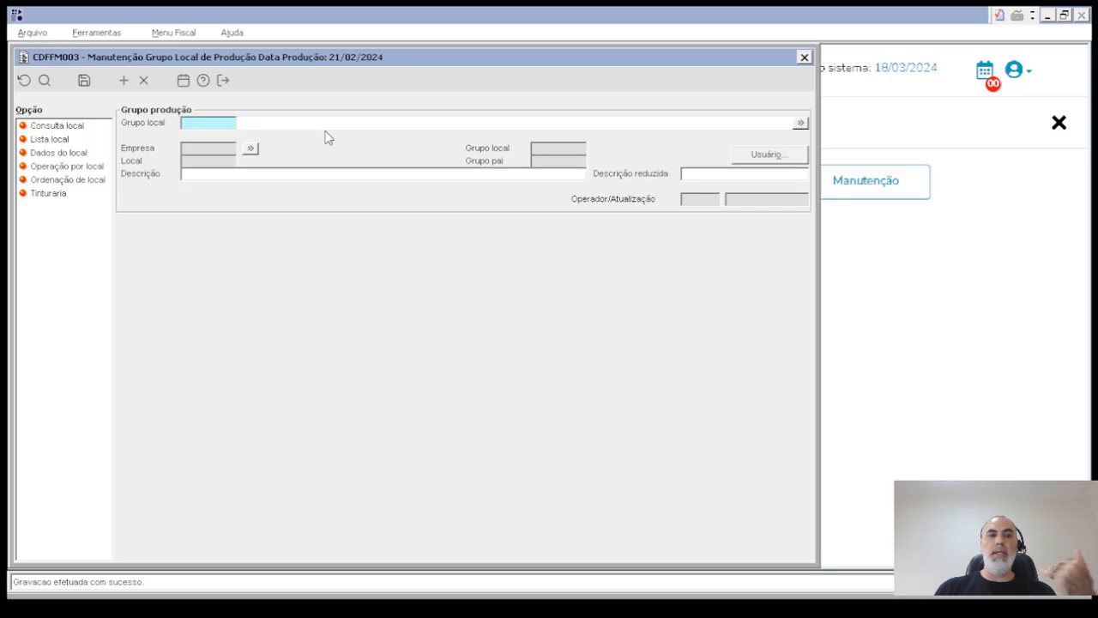
Load production location group 77 (INT EMP 6) and check the list of its existing subgroups.
{"action": "double_click", "coordinate": [213, 124]}
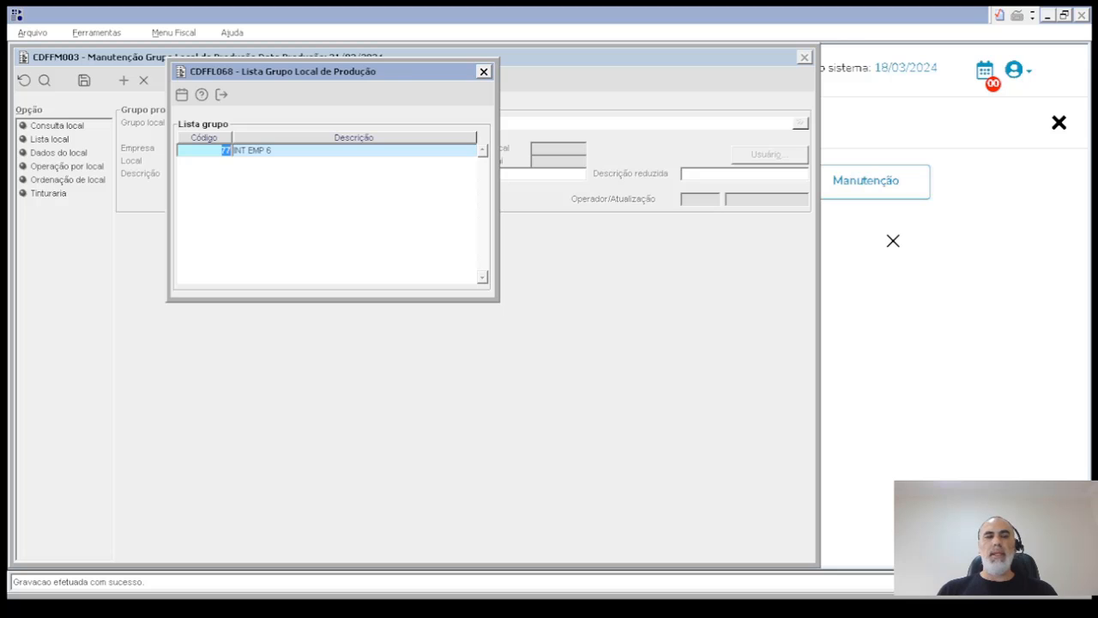
{"action": "key", "text": "Return"}
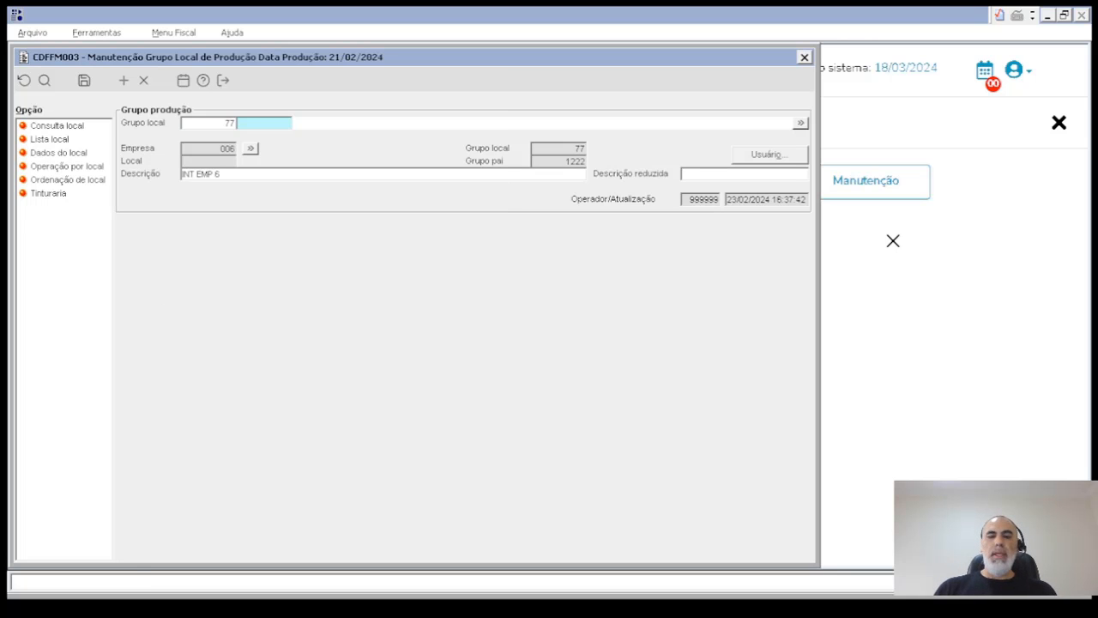
{"action": "key", "text": "F9"}
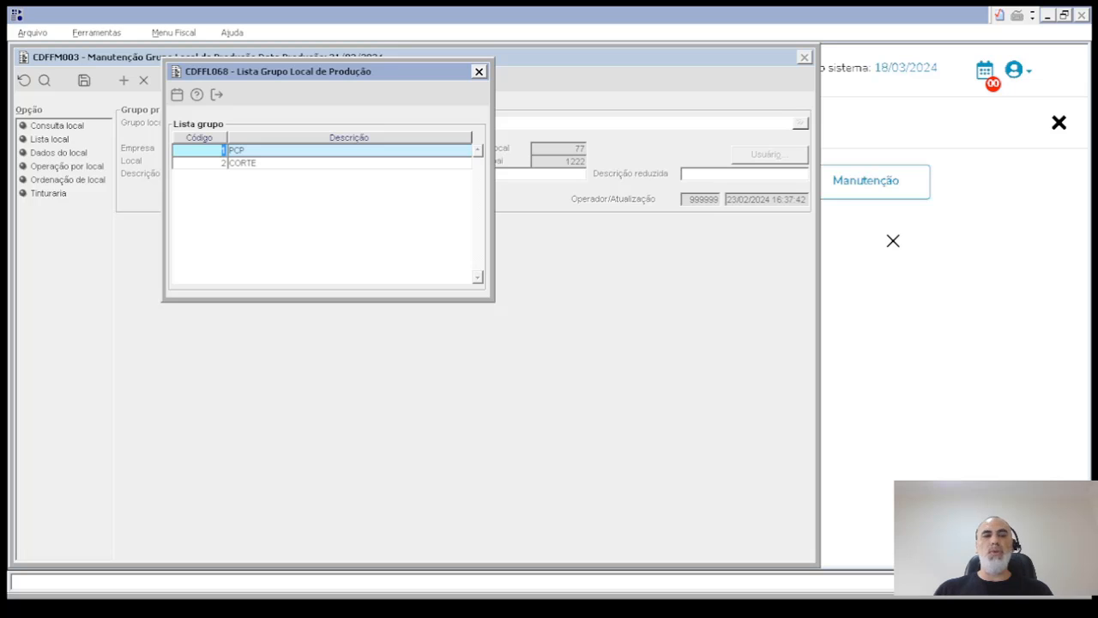
{"action": "key", "text": "Down"}
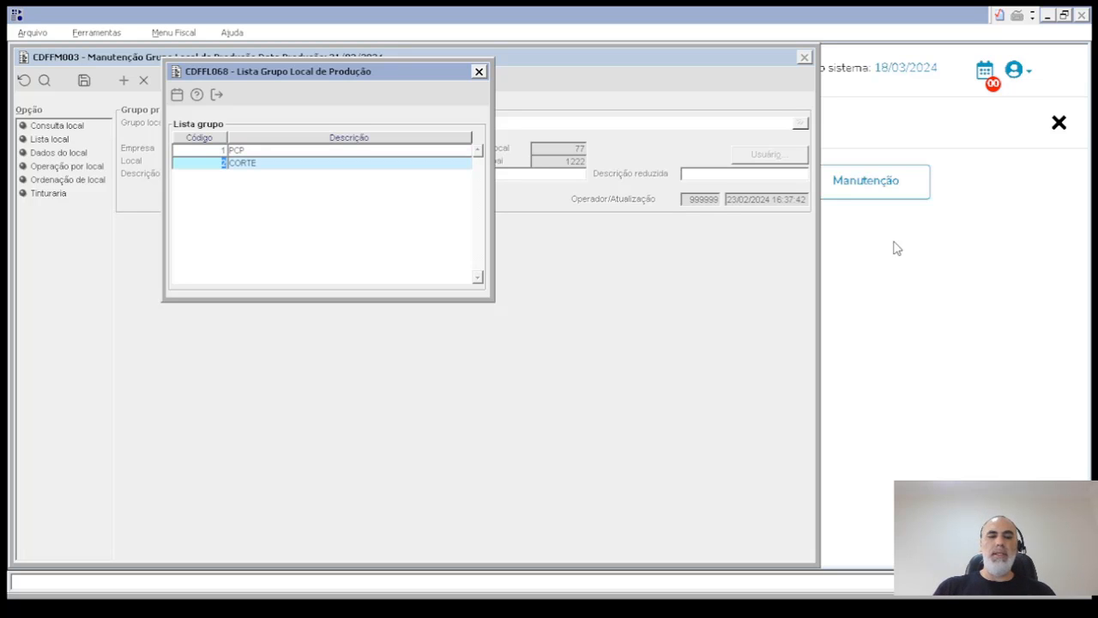
{"action": "key", "text": "Return"}
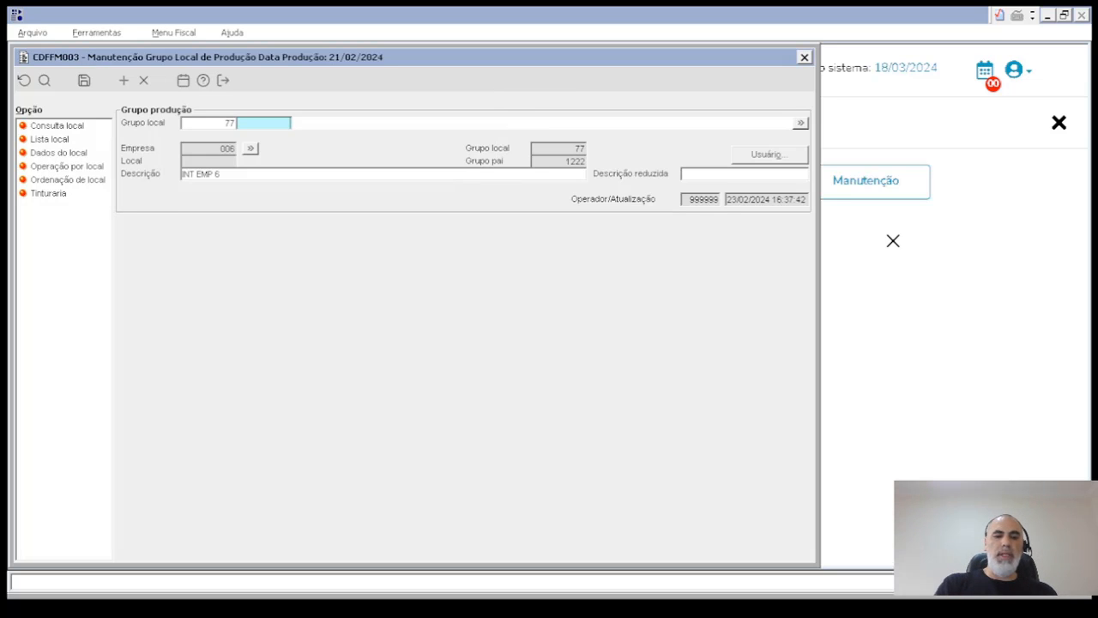
Create subgroup 3 under group 77 with the description COSTURA and save it.
{"action": "key", "text": "ctrl+s"}
{"action": "type", "text": "3"}
{"action": "key", "text": "Return"}
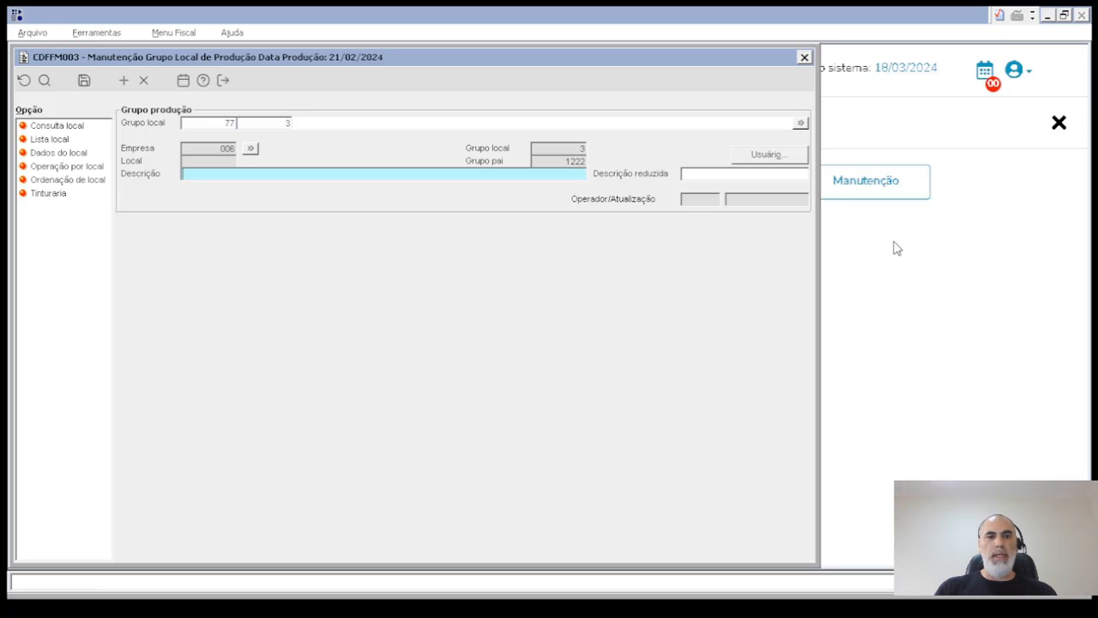
{"action": "type", "text": "COSTURA"}
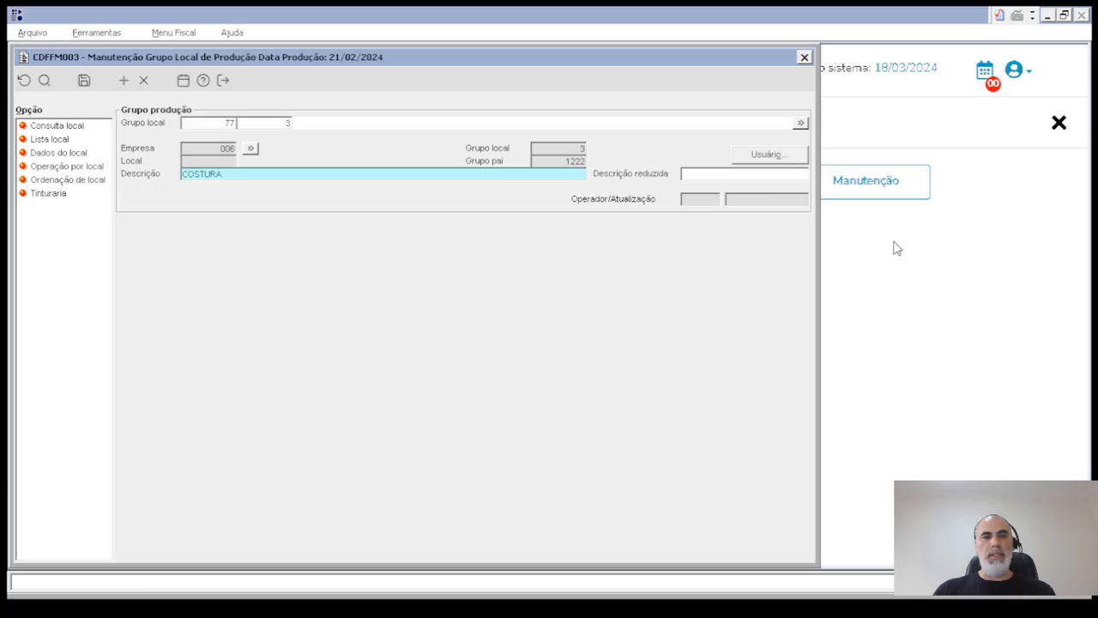
{"action": "key", "text": "ctrl+s"}
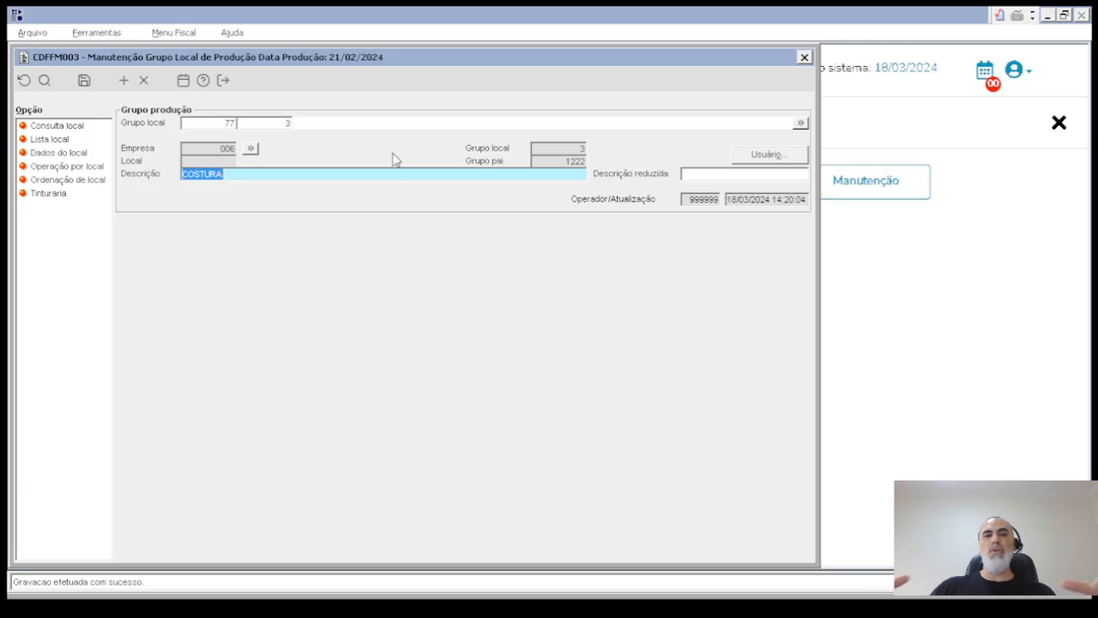
Create third-level group 1 under 77/3 with the description GRUPO 1 and save it.
{"action": "left_click", "coordinate": [285, 126]}
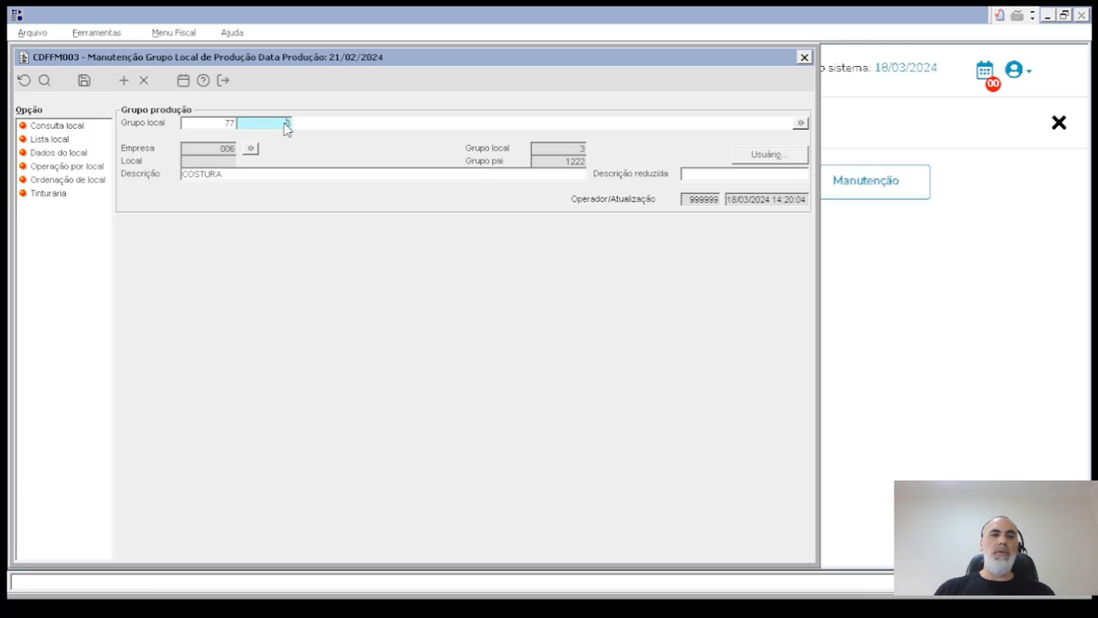
{"action": "key", "text": "Tab"}
{"action": "key", "text": "Tab"}
{"action": "type", "text": "GRUPO 1"}
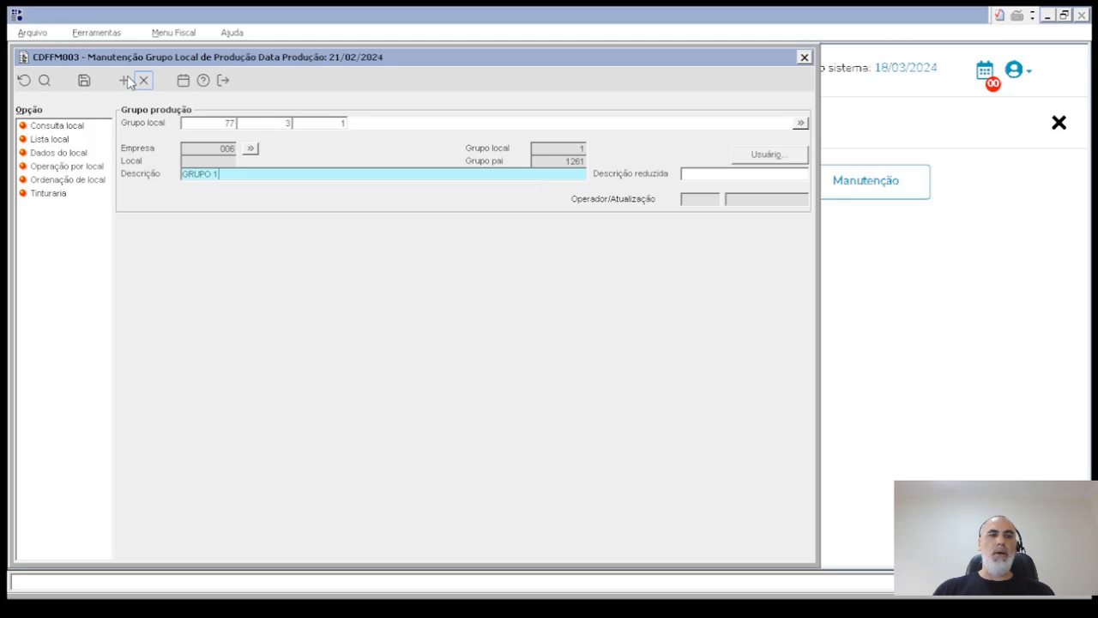
{"action": "left_click", "coordinate": [85, 80]}
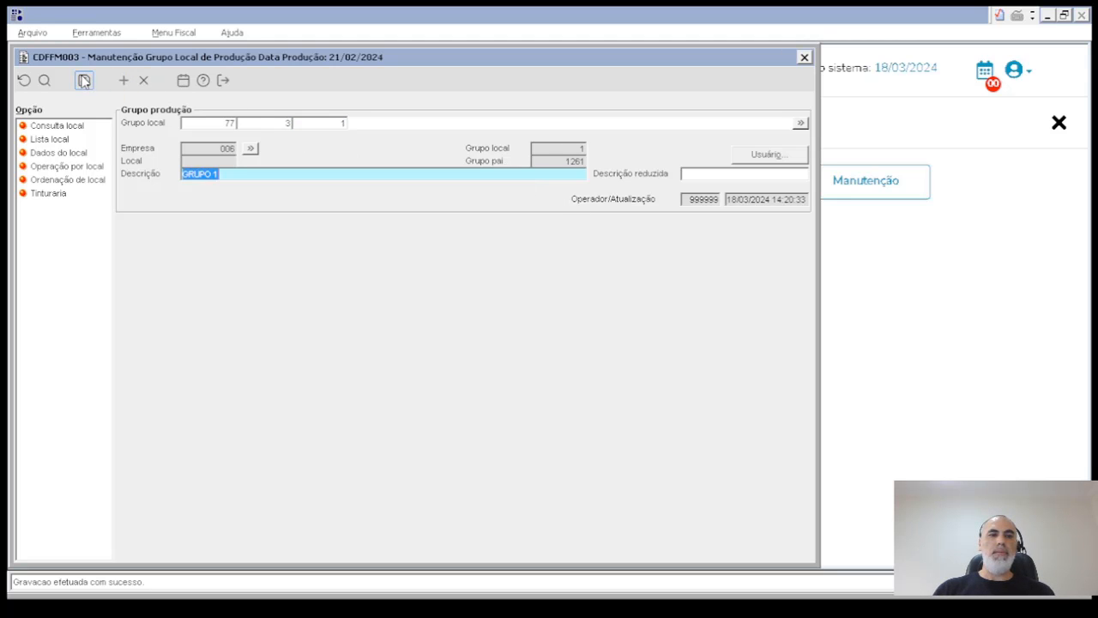
Create third-level group 2 under 77/3 with the description GRUPO 2 and save it.
{"action": "left_click", "coordinate": [322, 125]}
{"action": "type", "text": "2"}
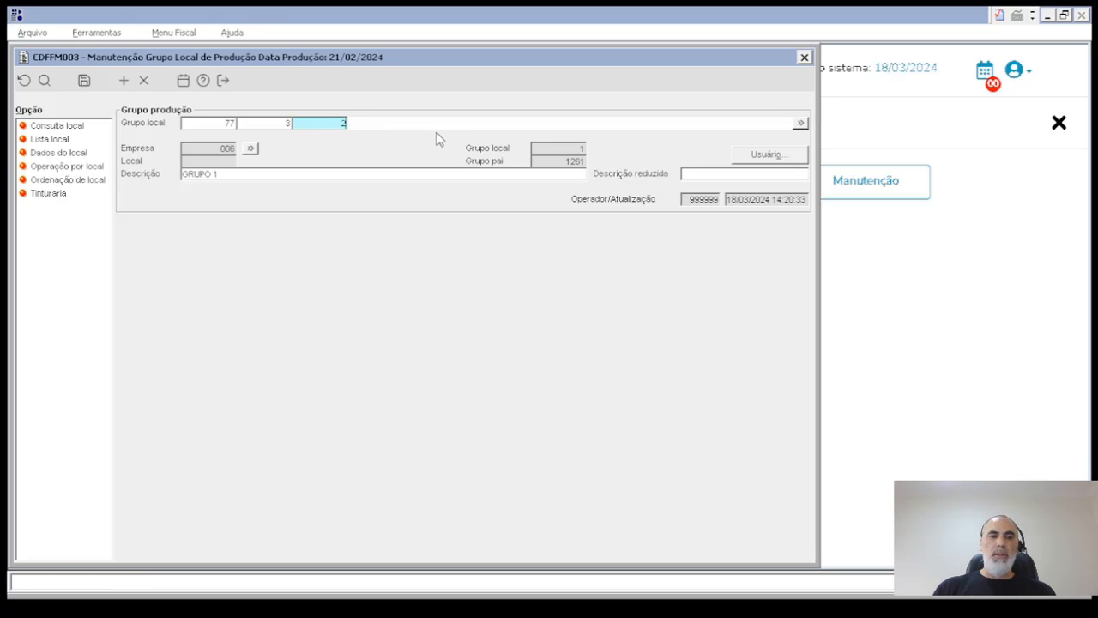
{"action": "key", "text": "Tab"}
{"action": "type", "text": "GRUPO"}
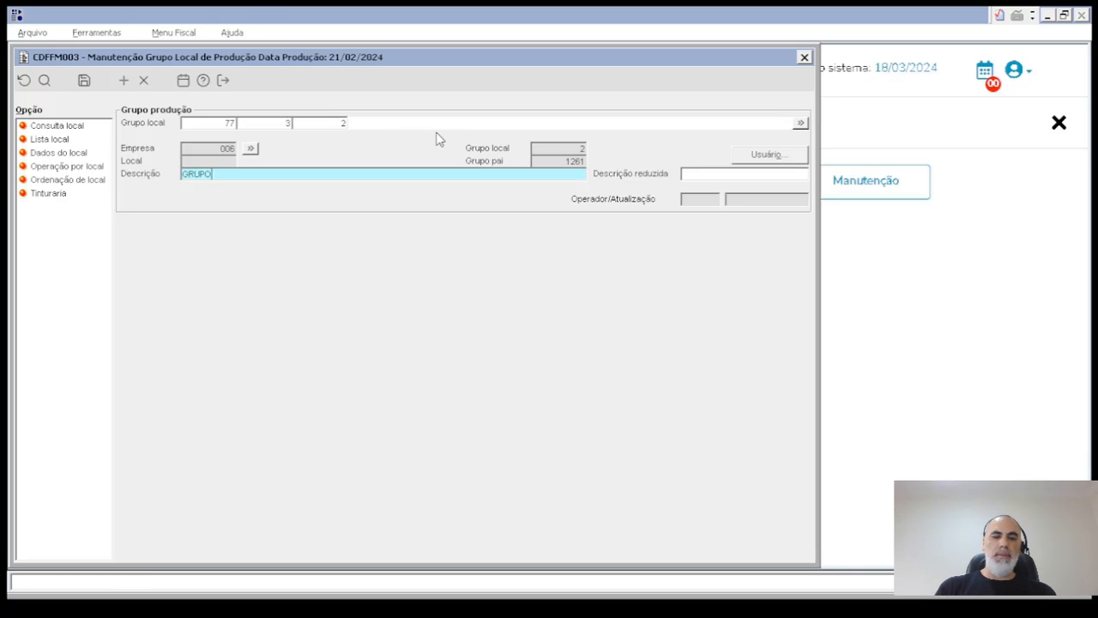
{"action": "type", "text": " 2"}
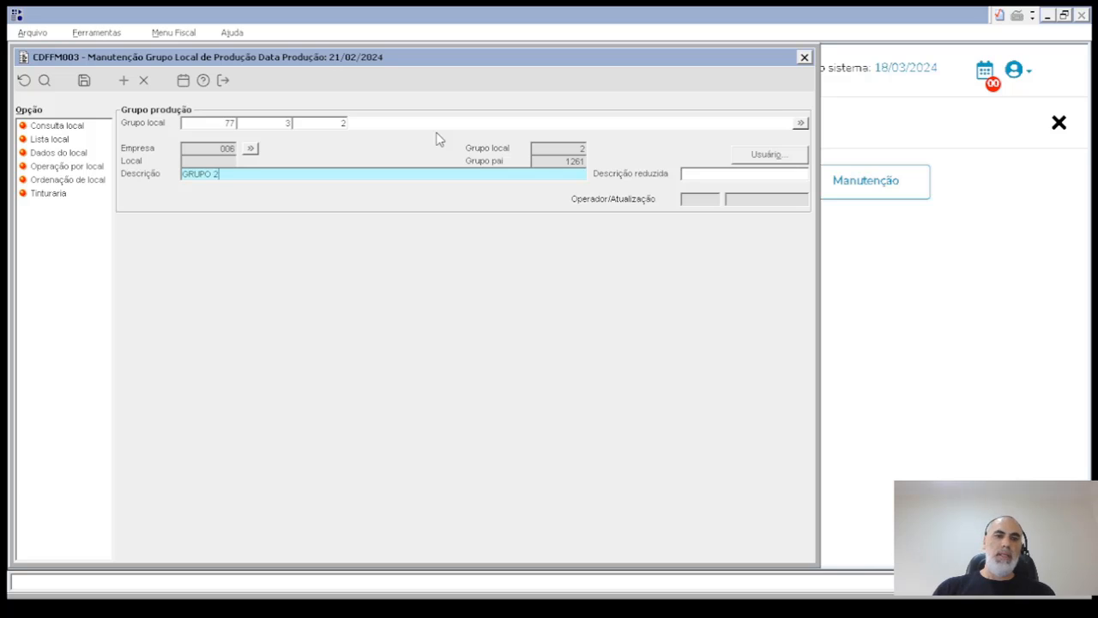
{"action": "left_click", "coordinate": [84, 80]}
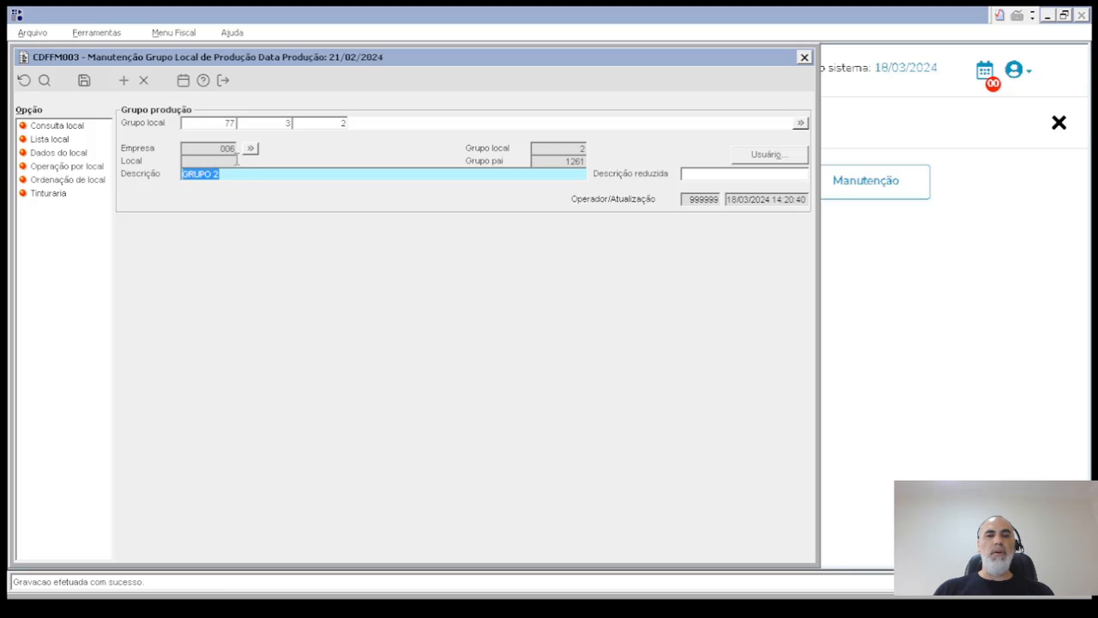
Leave the reduced description of GRUPO 2 blank, create its production location with the suggested description and save it.
{"action": "key", "text": "Tab"}
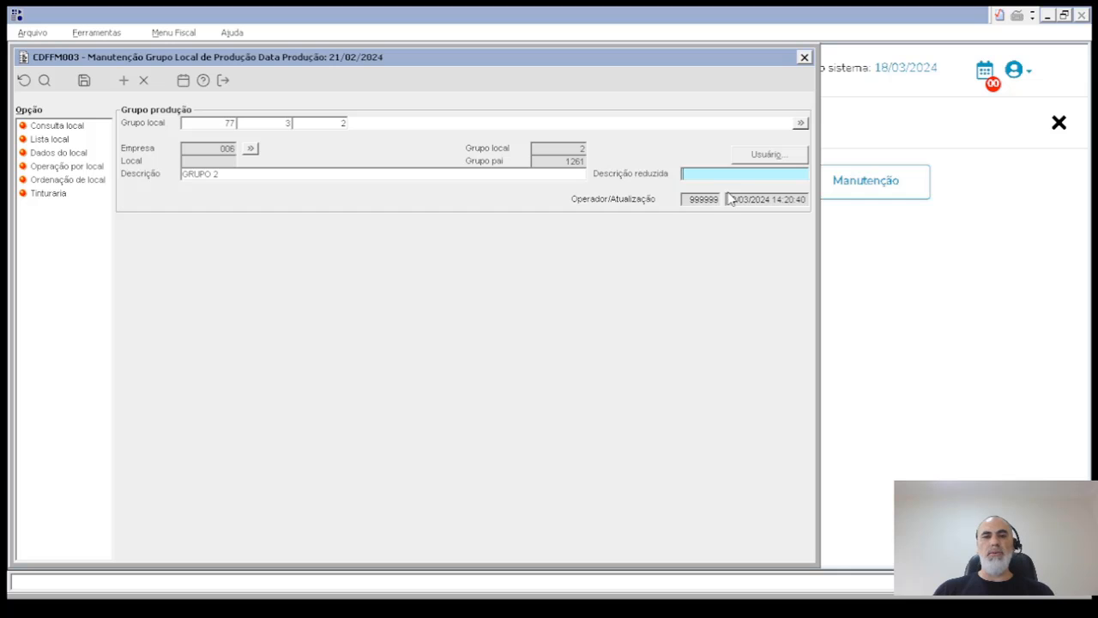
{"action": "key", "text": "Return"}
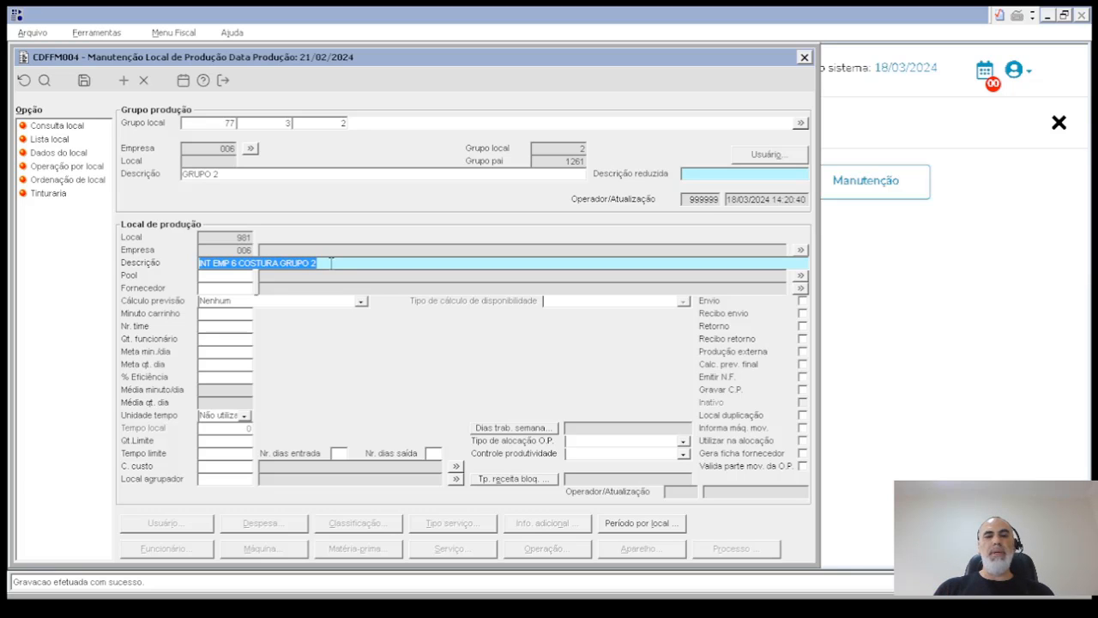
{"action": "left_click", "coordinate": [84, 81]}
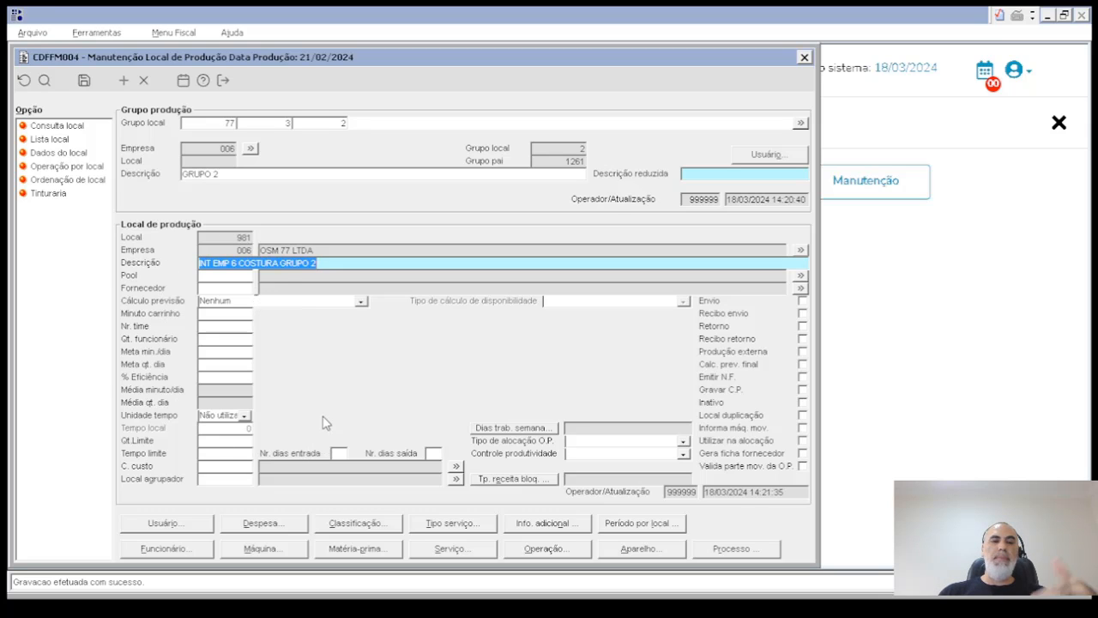
Set the location's Cálculo previsão to Sequência Operacional and Tipo de cálculo de disponibilidade to Calendário (Empresa).
{"action": "left_click", "coordinate": [305, 302]}
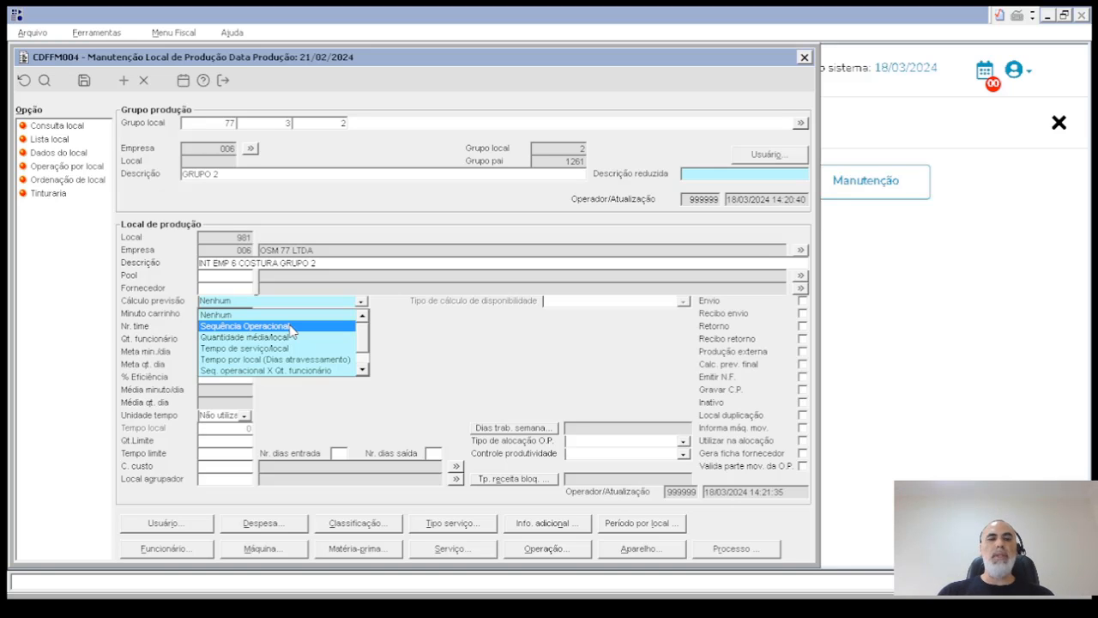
{"action": "left_click", "coordinate": [290, 327]}
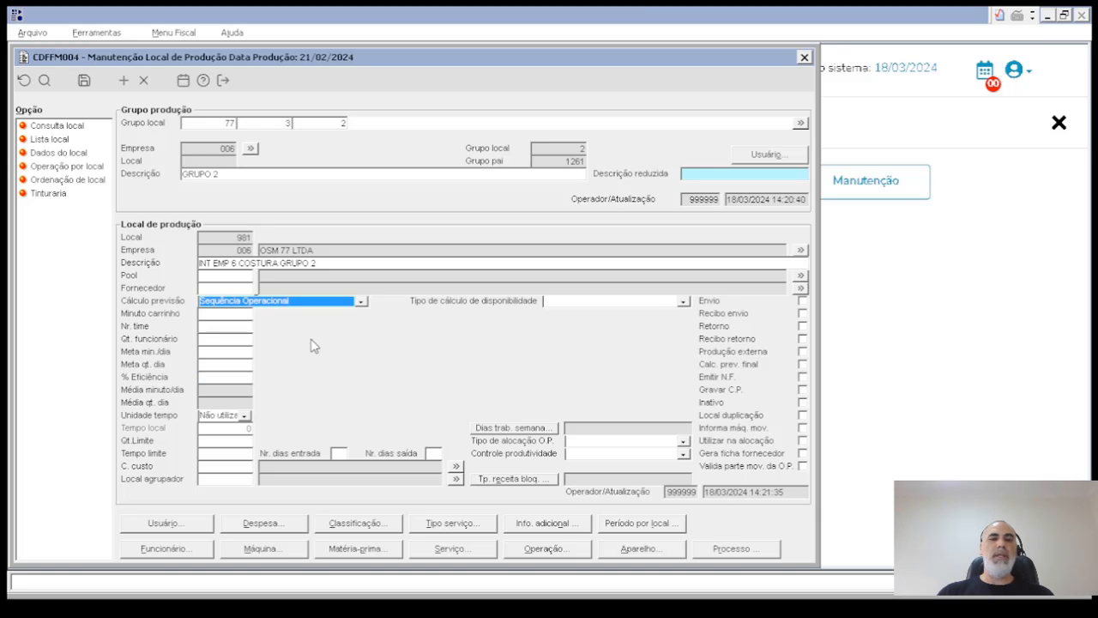
{"action": "left_click", "coordinate": [640, 303]}
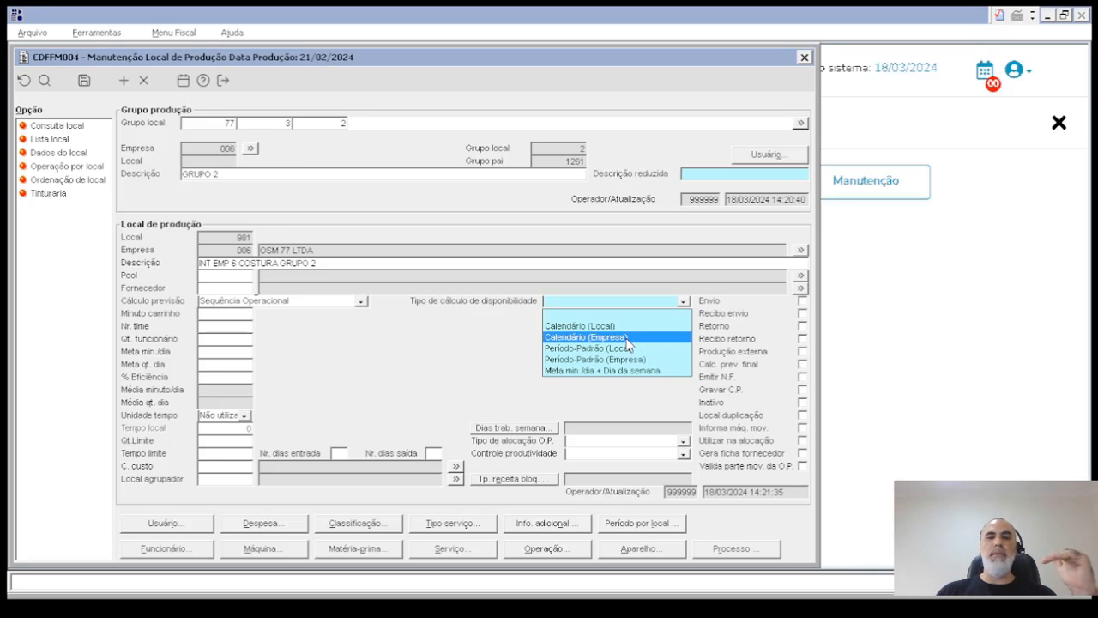
{"action": "left_click", "coordinate": [626, 338]}
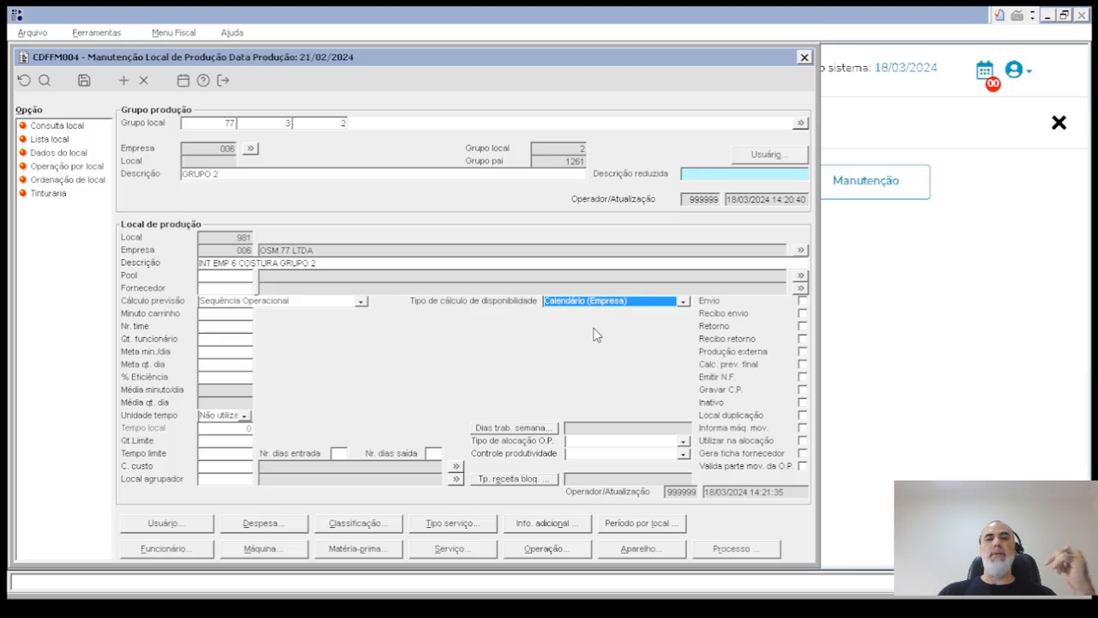
Set the production location's Minuto carrinho to 30 and Nr. time to 2.
{"action": "left_click", "coordinate": [234, 313]}
{"action": "left_click", "coordinate": [226, 326]}
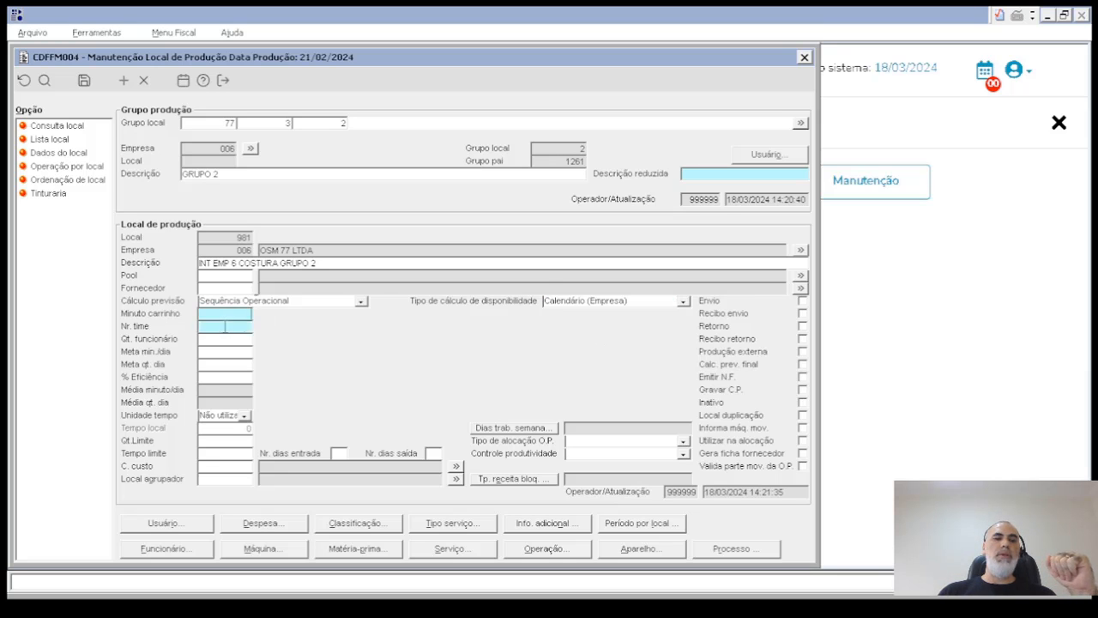
{"action": "left_click", "coordinate": [231, 339]}
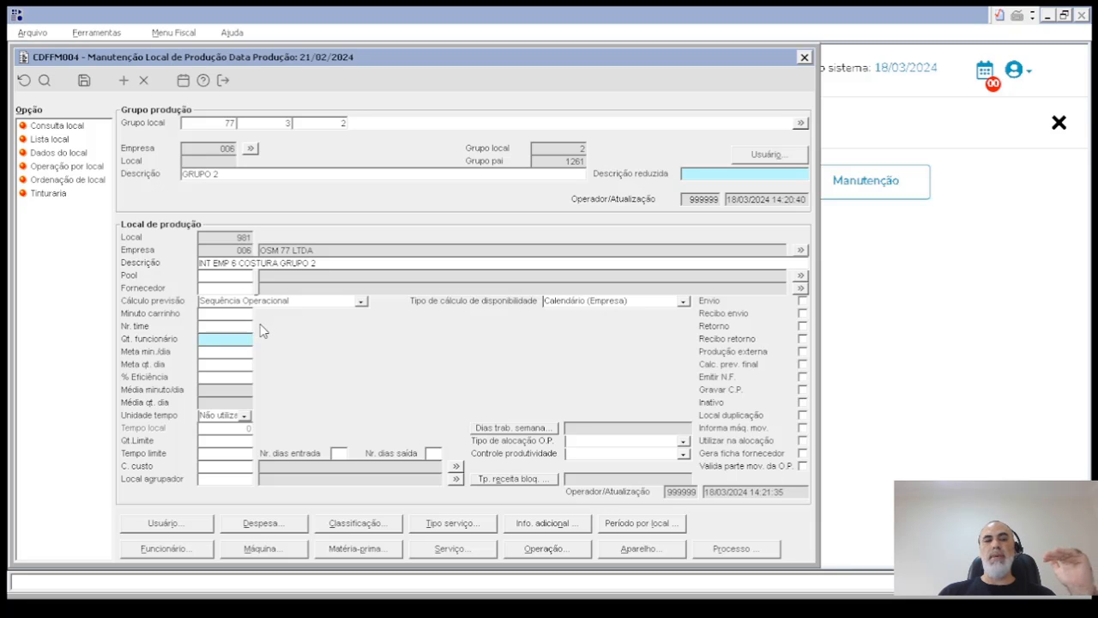
{"action": "key", "text": "shift+Tab"}
{"action": "key", "text": "shift+Tab"}
{"action": "type", "text": "3"}
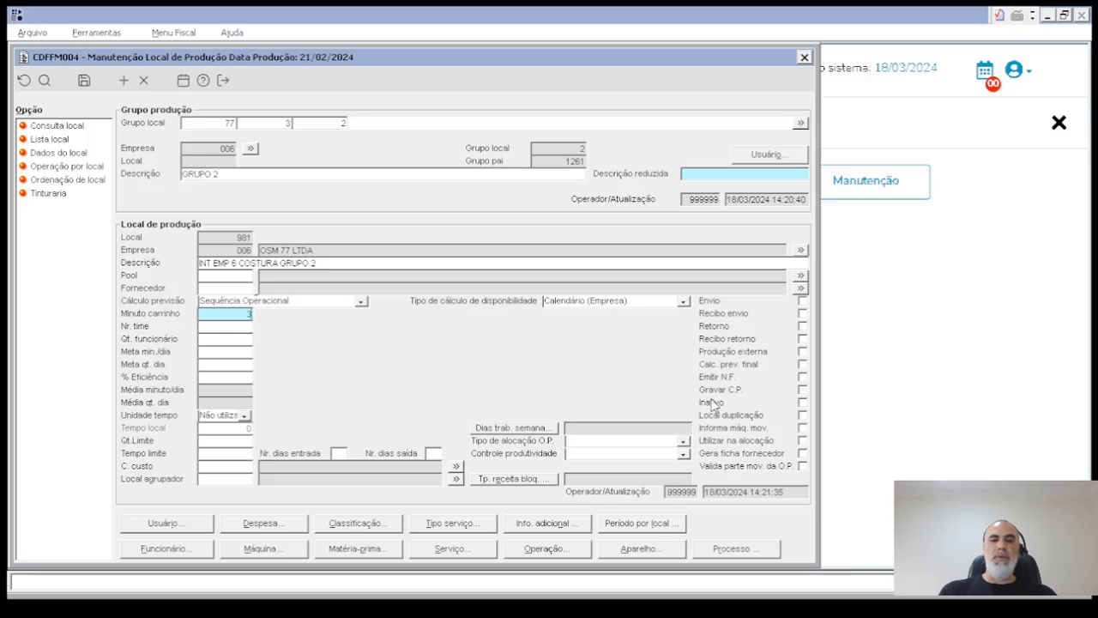
{"action": "type", "text": "0"}
{"action": "key", "text": "Tab"}
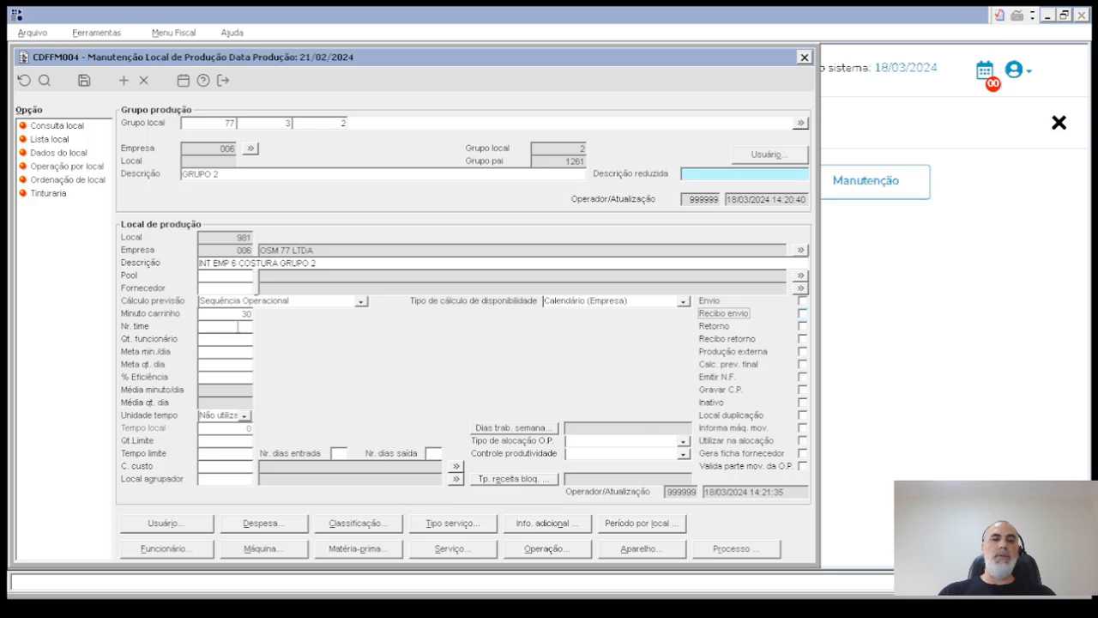
{"action": "key", "text": "Tab"}
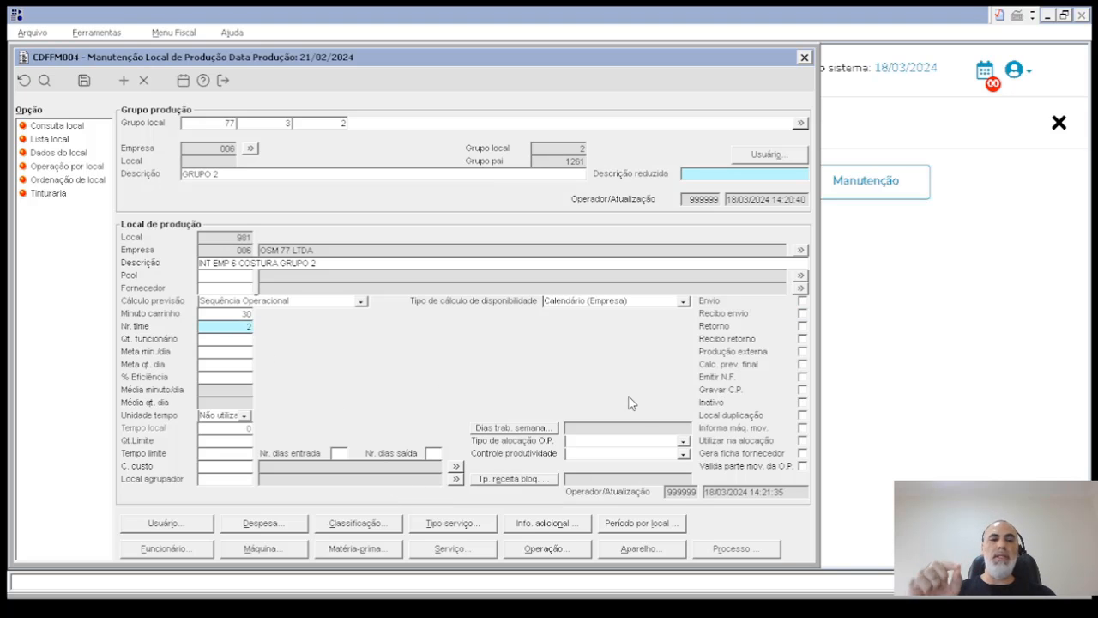
{"action": "key", "text": "Tab"}
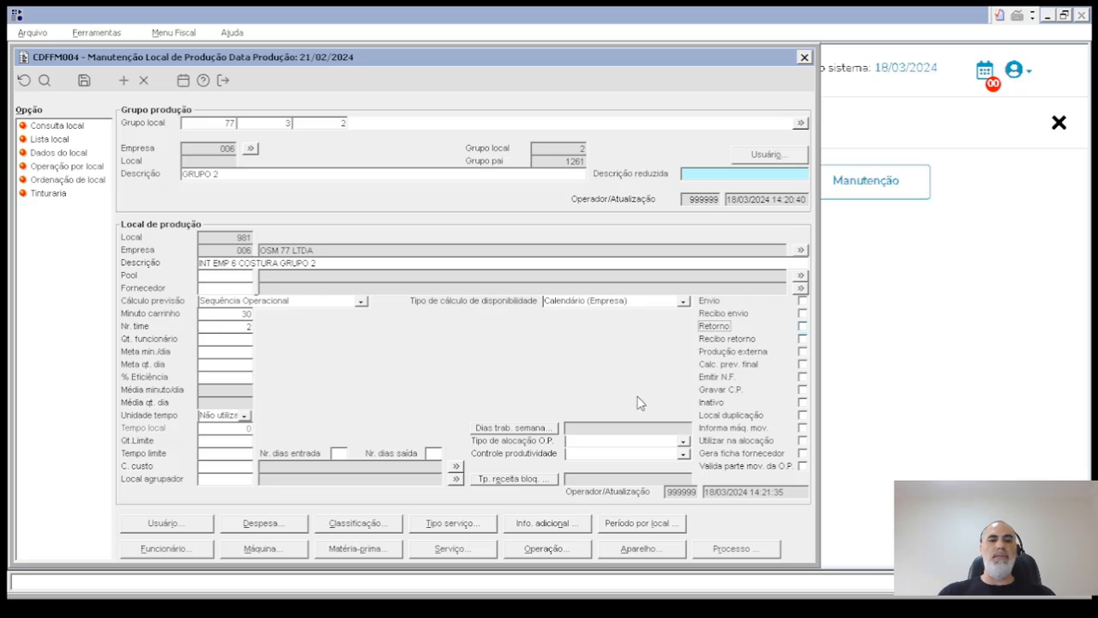
Set Qt. funcionário to 10 and try to save the production location.
{"action": "left_click", "coordinate": [252, 340]}
{"action": "type", "text": "10"}
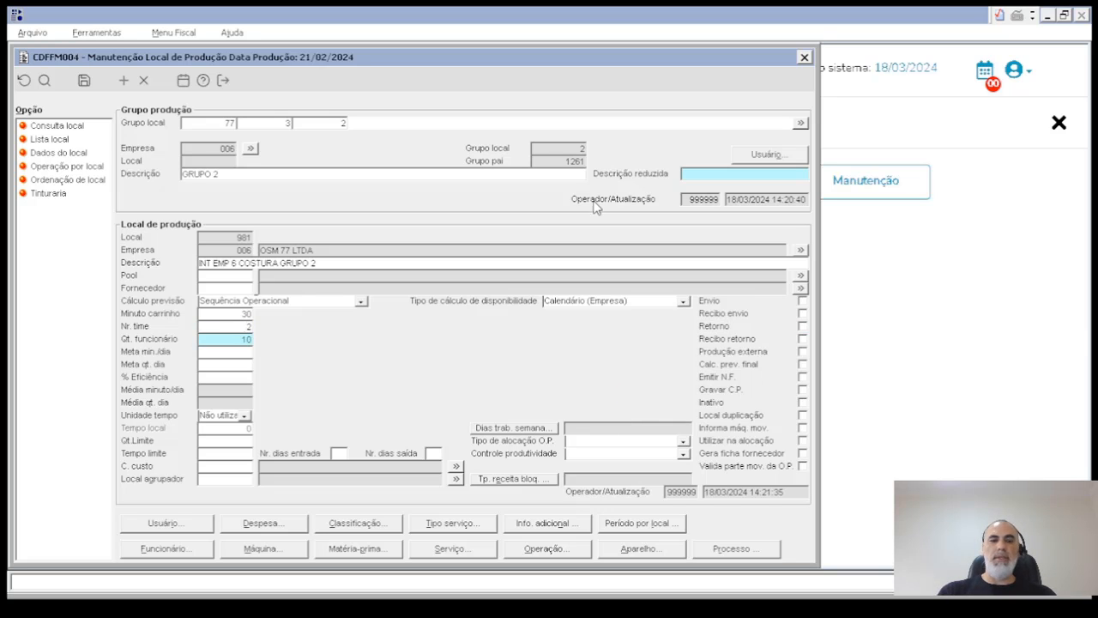
{"action": "key", "text": "Tab"}
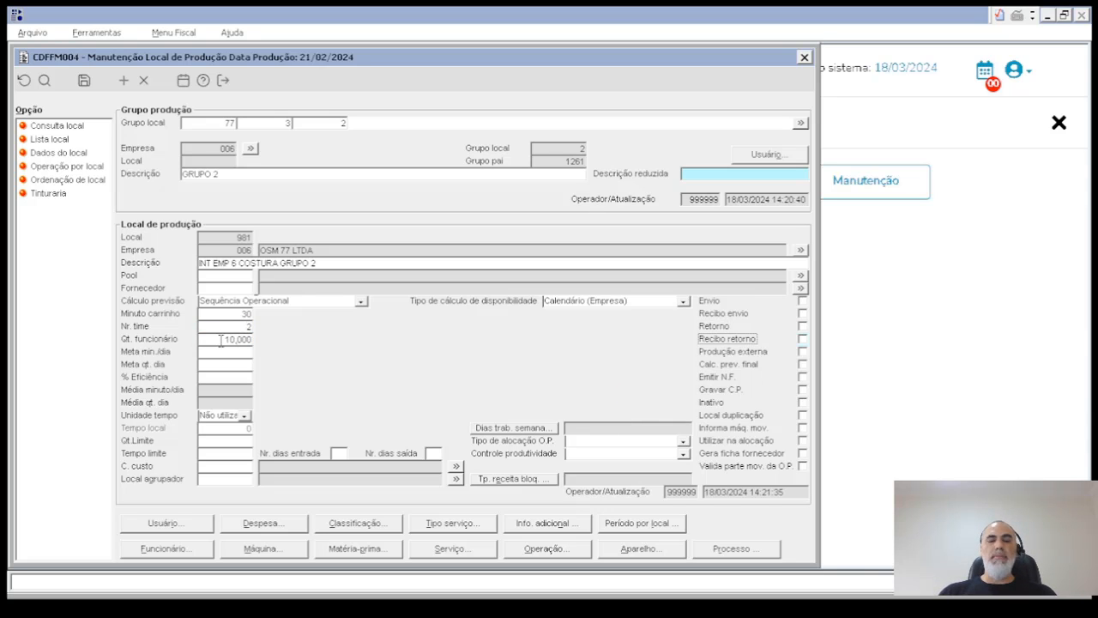
{"action": "left_click", "coordinate": [84, 80]}
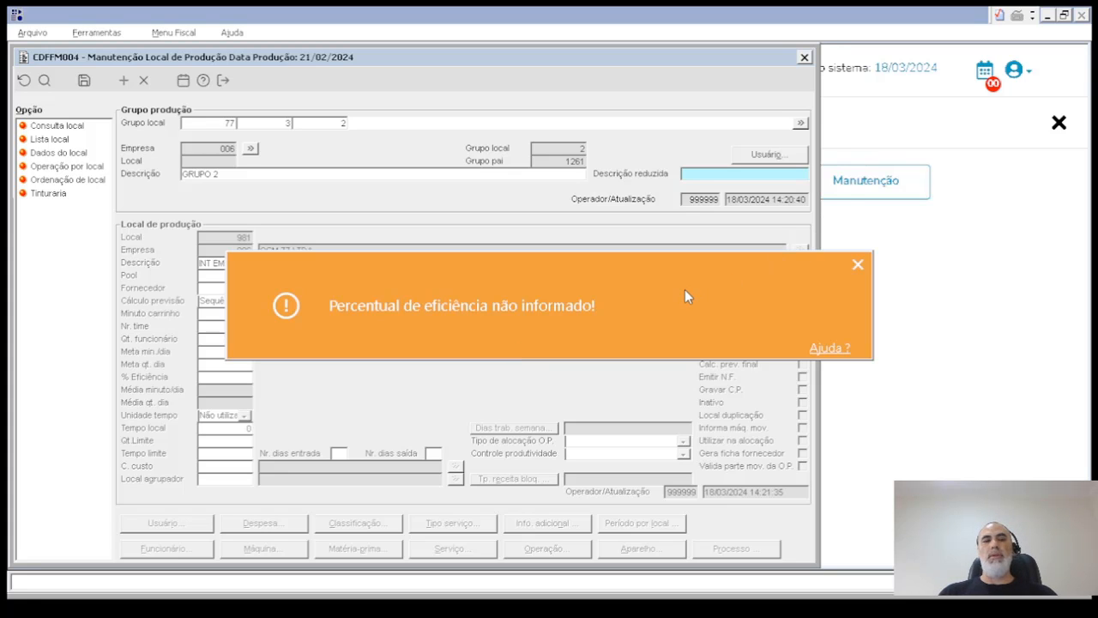
Dismiss the warning, set the production location's % Eficiência to 80 and save the record.
{"action": "left_click", "coordinate": [858, 268]}
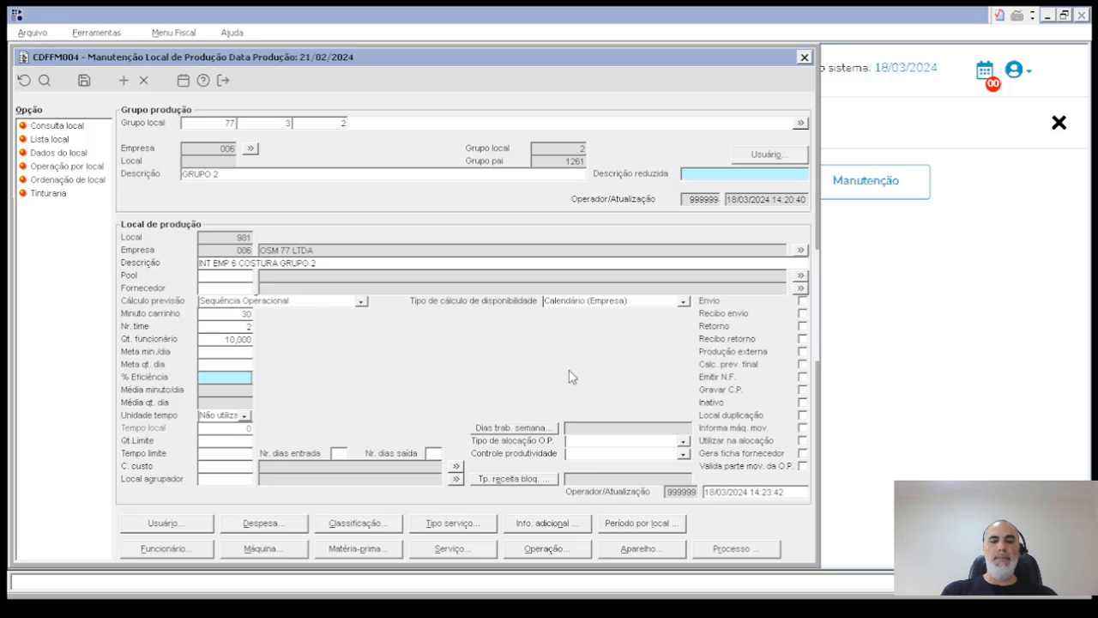
{"action": "type", "text": "80"}
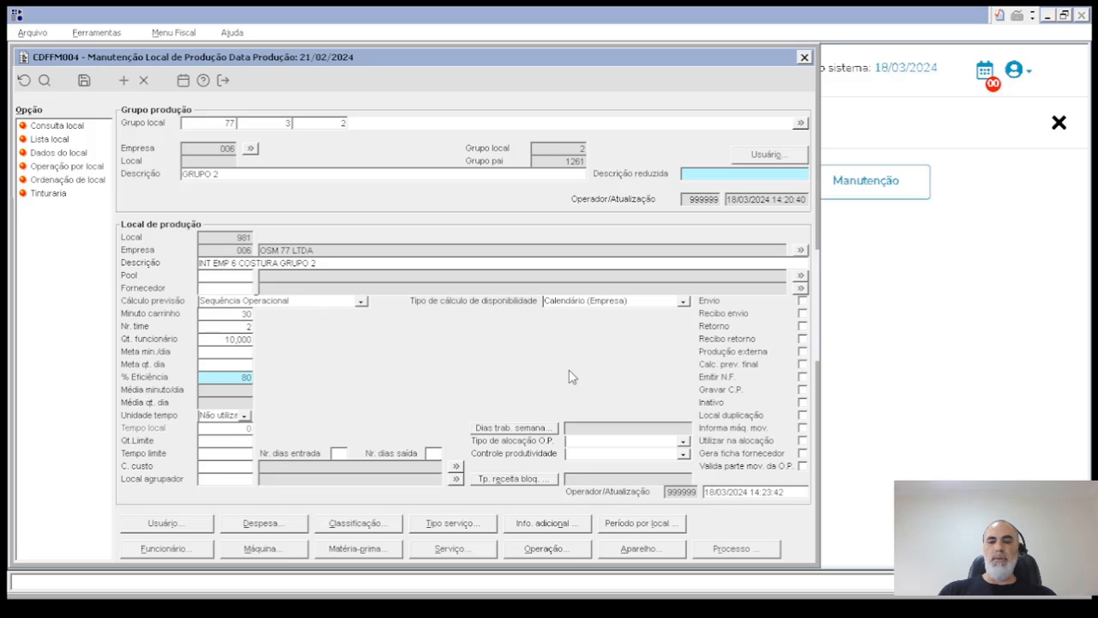
{"action": "key", "text": "BackSpace"}
{"action": "key", "text": "BackSpace"}
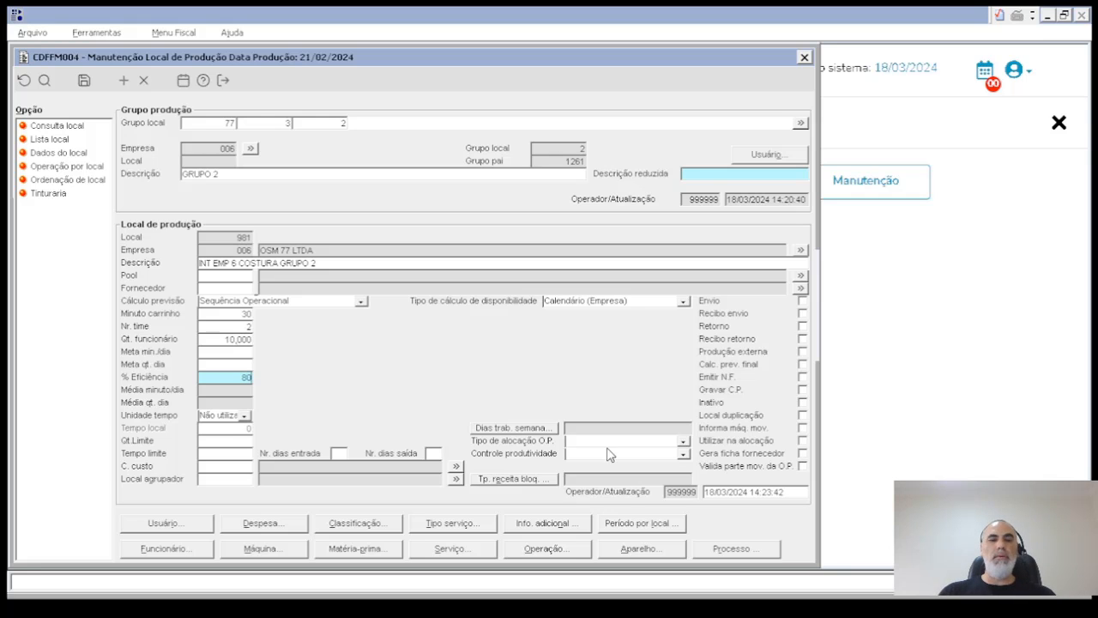
{"action": "left_click", "coordinate": [84, 80]}
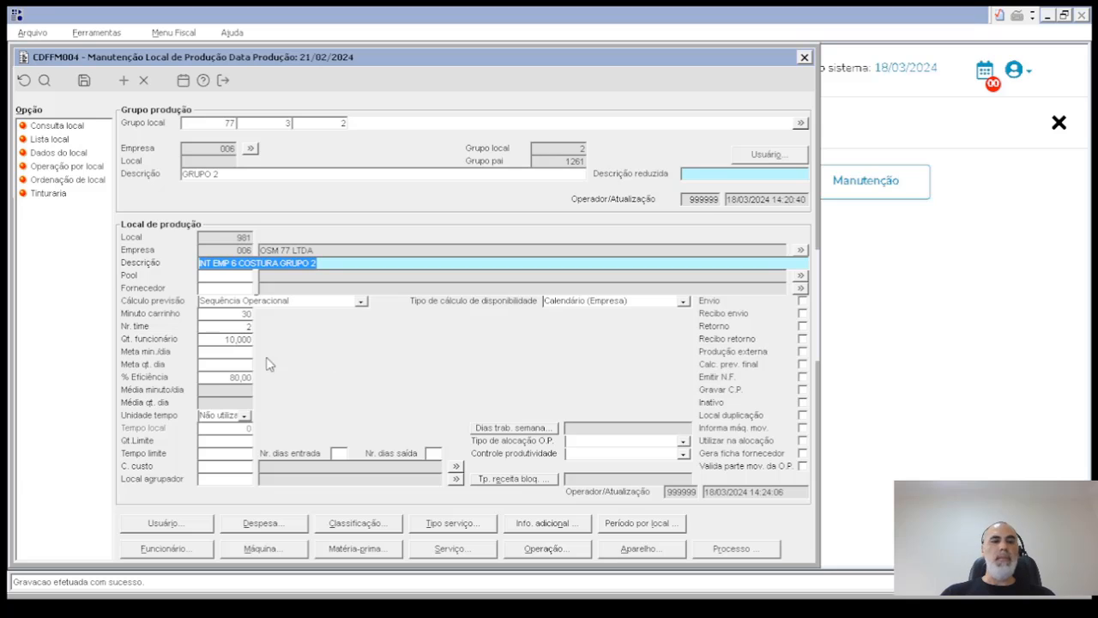
Set the location's Meta min./dia to 3000 and Meta qt. dia to 1200, and save the record.
{"action": "left_click", "coordinate": [219, 354]}
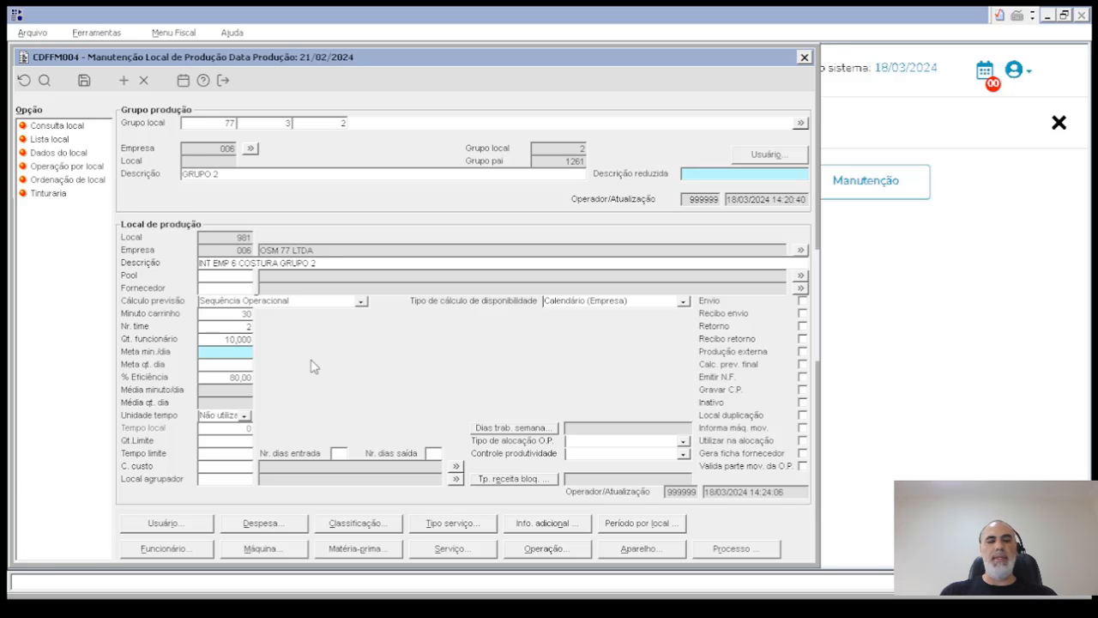
{"action": "type", "text": "3000"}
{"action": "key", "text": "Tab"}
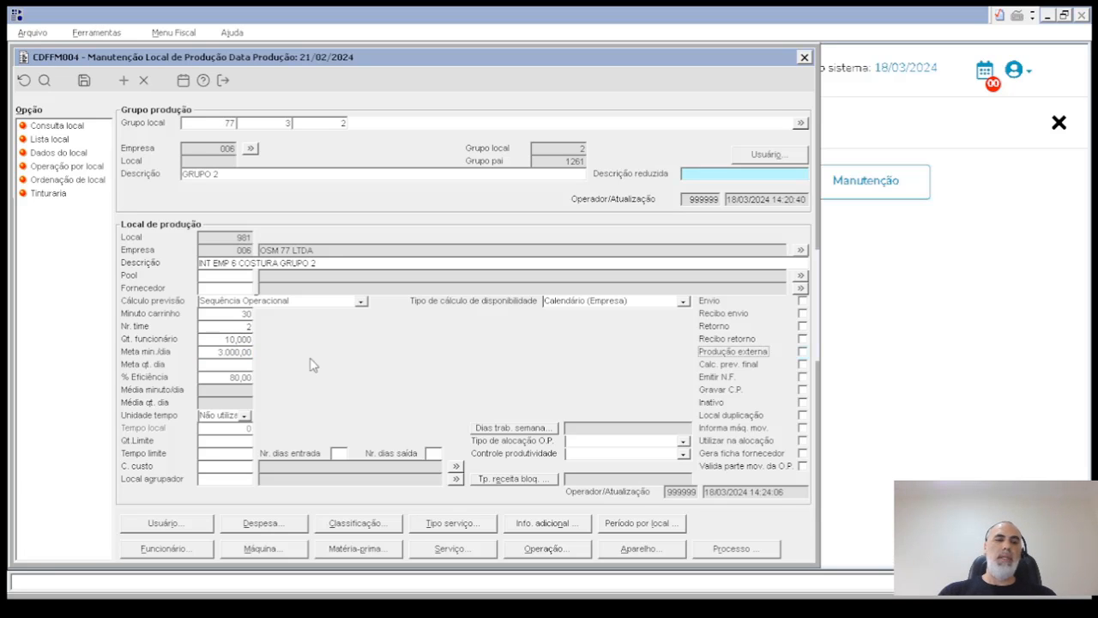
{"action": "left_click", "coordinate": [244, 363]}
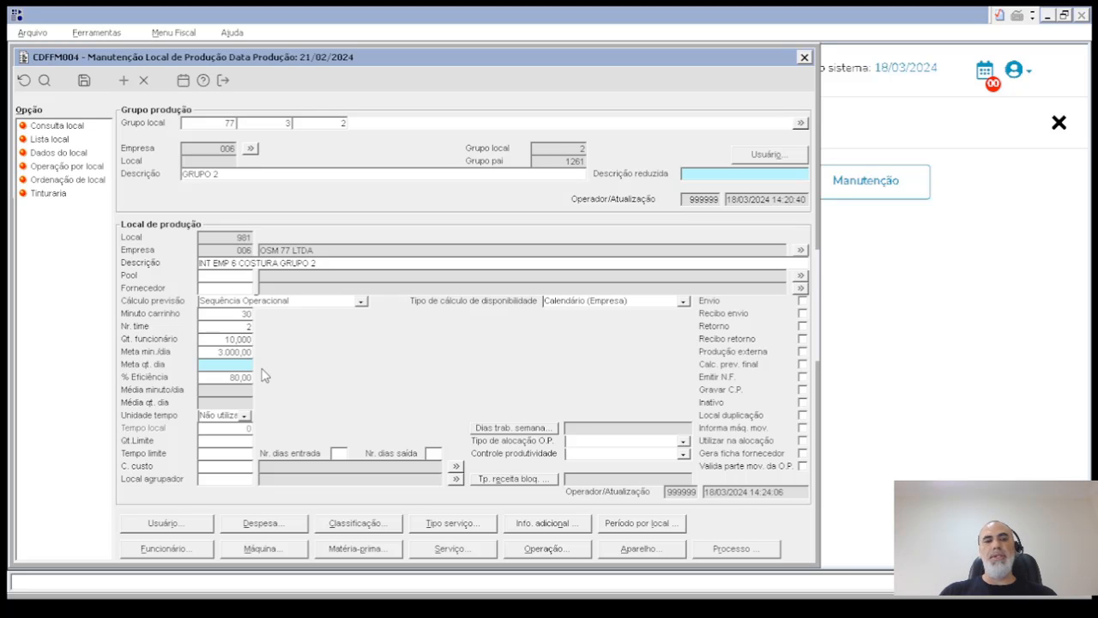
{"action": "type", "text": "1200"}
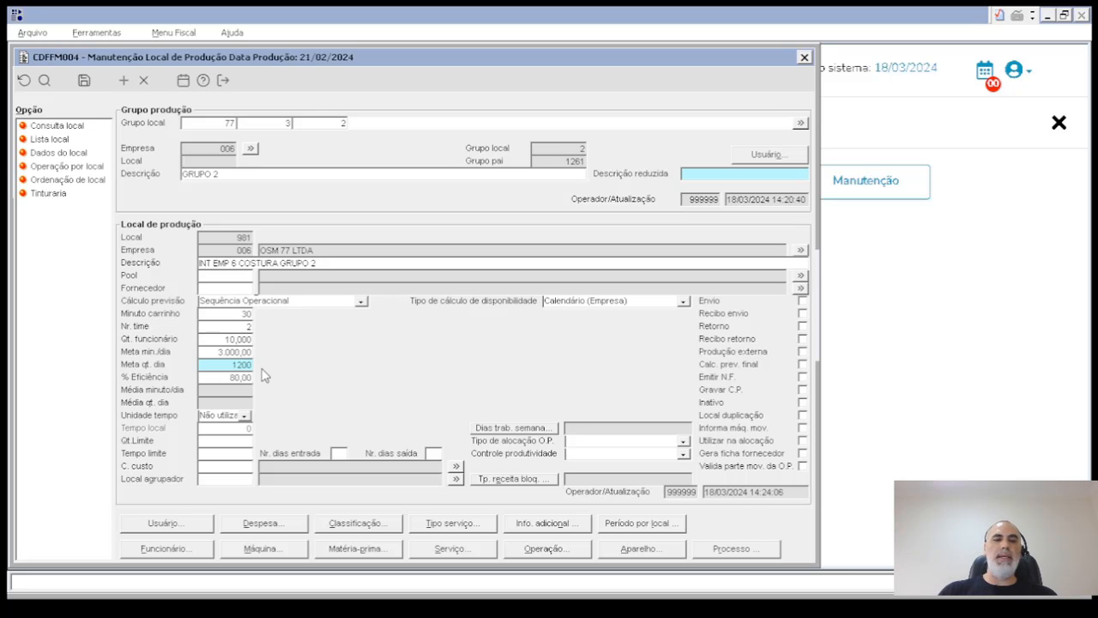
{"action": "left_click", "coordinate": [83, 78]}
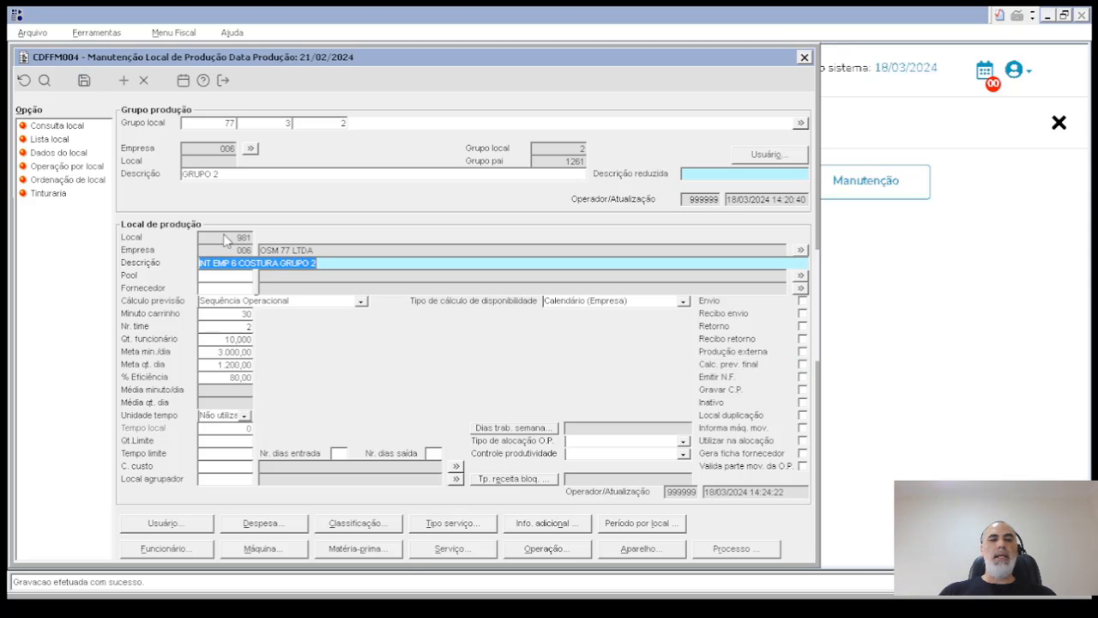
{"action": "left_click", "coordinate": [227, 389]}
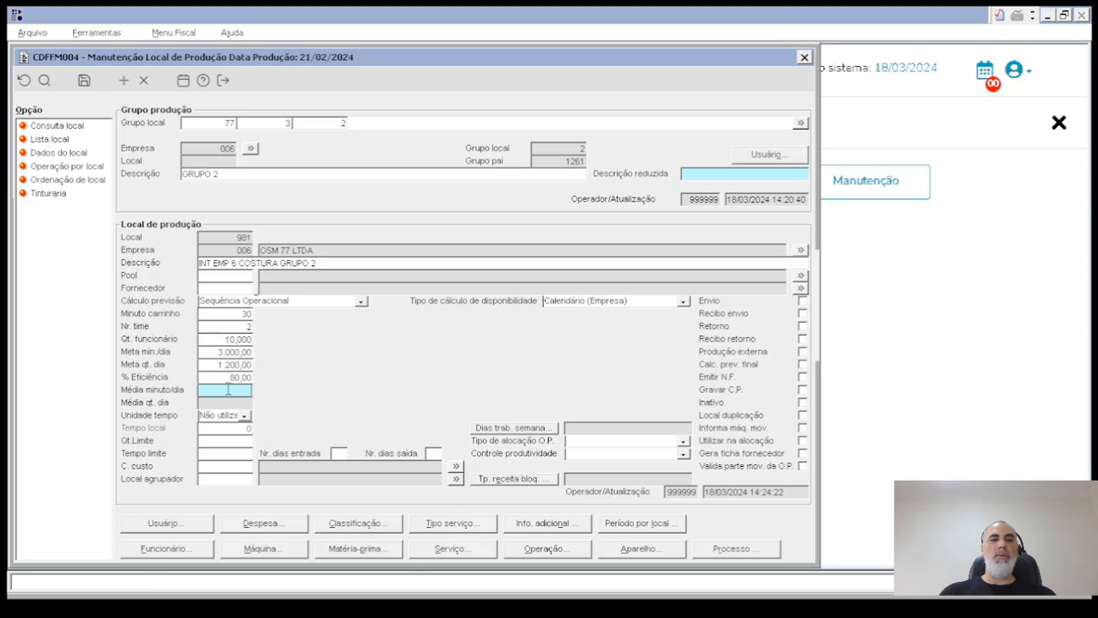
{"action": "left_click", "coordinate": [234, 401]}
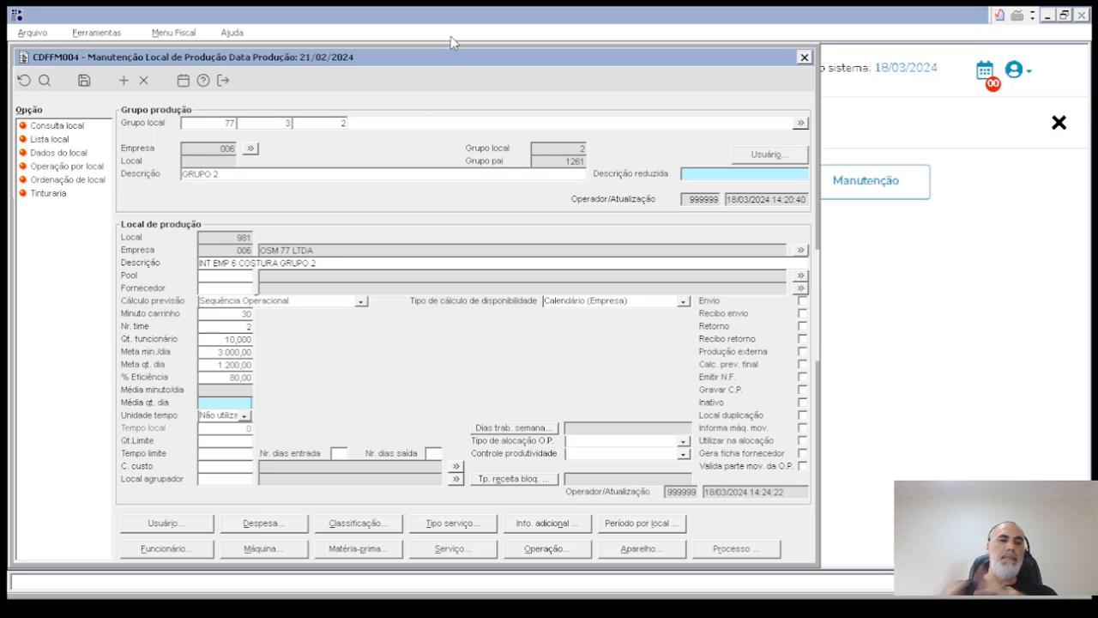
Try Minuto and Hora as the location's Unidade tempo and return it to Não utiliza.
{"action": "left_click", "coordinate": [243, 416]}
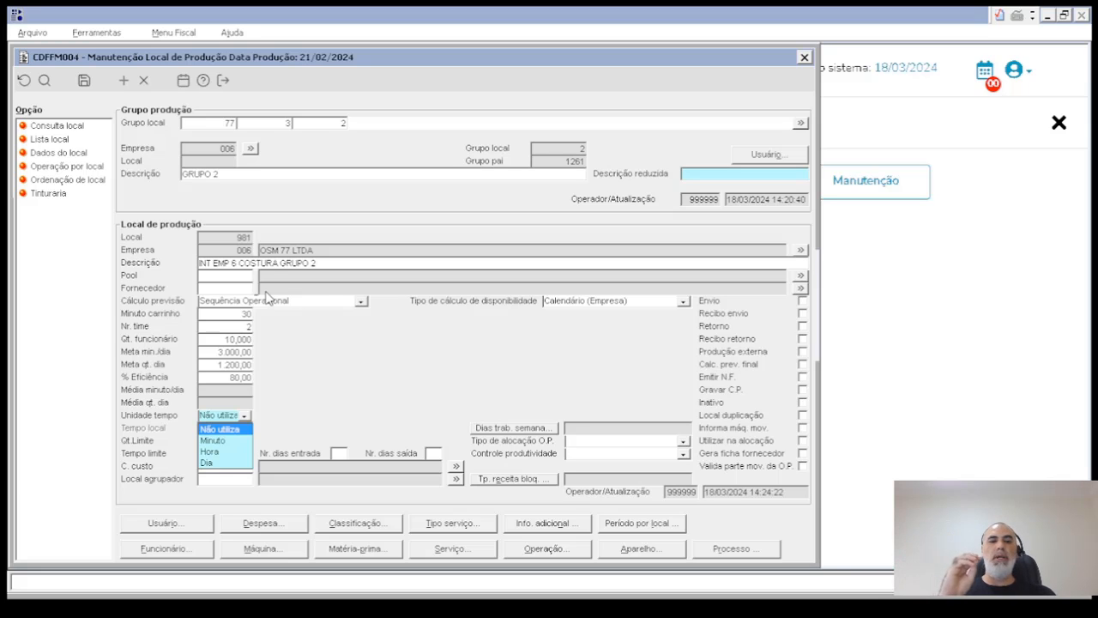
{"action": "left_click", "coordinate": [479, 337]}
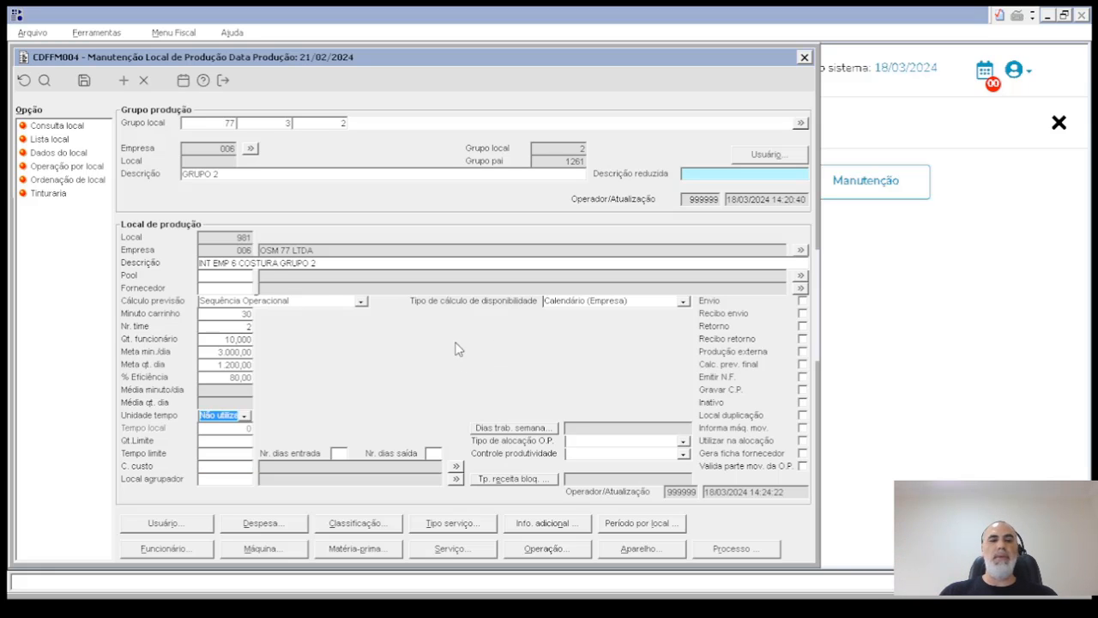
{"action": "left_click", "coordinate": [219, 416]}
{"action": "left_click", "coordinate": [221, 441]}
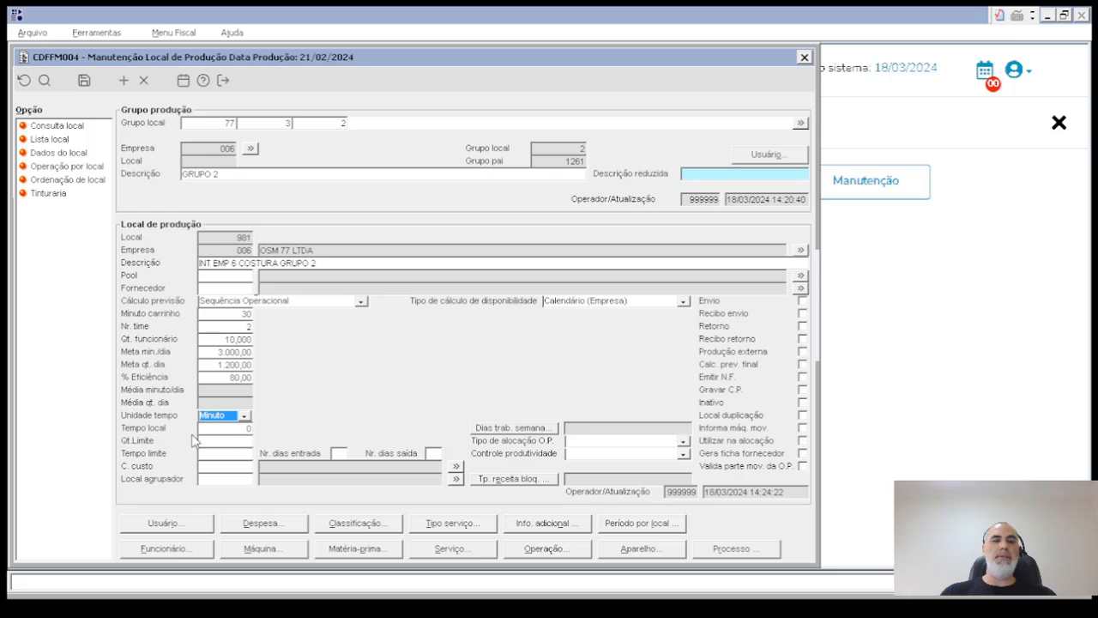
{"action": "left_click", "coordinate": [243, 417]}
{"action": "left_click", "coordinate": [225, 451]}
{"action": "left_click", "coordinate": [244, 415]}
{"action": "left_click", "coordinate": [237, 428]}
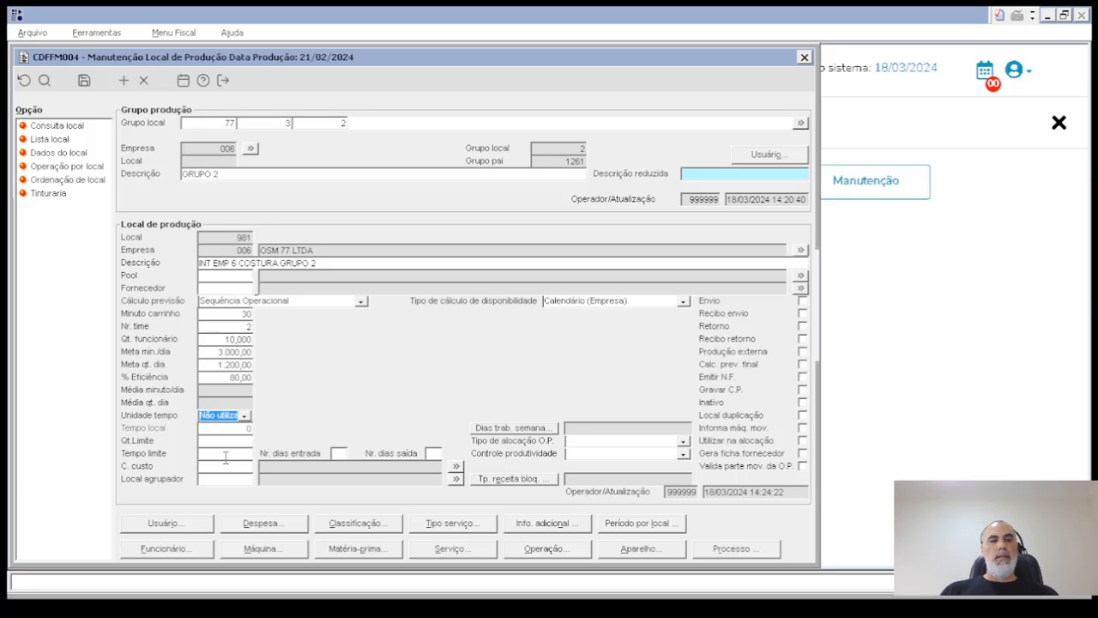
Set the production location's Tempo limite to 5000 and its Qt. Limite to 2000.
{"action": "left_click", "coordinate": [225, 455]}
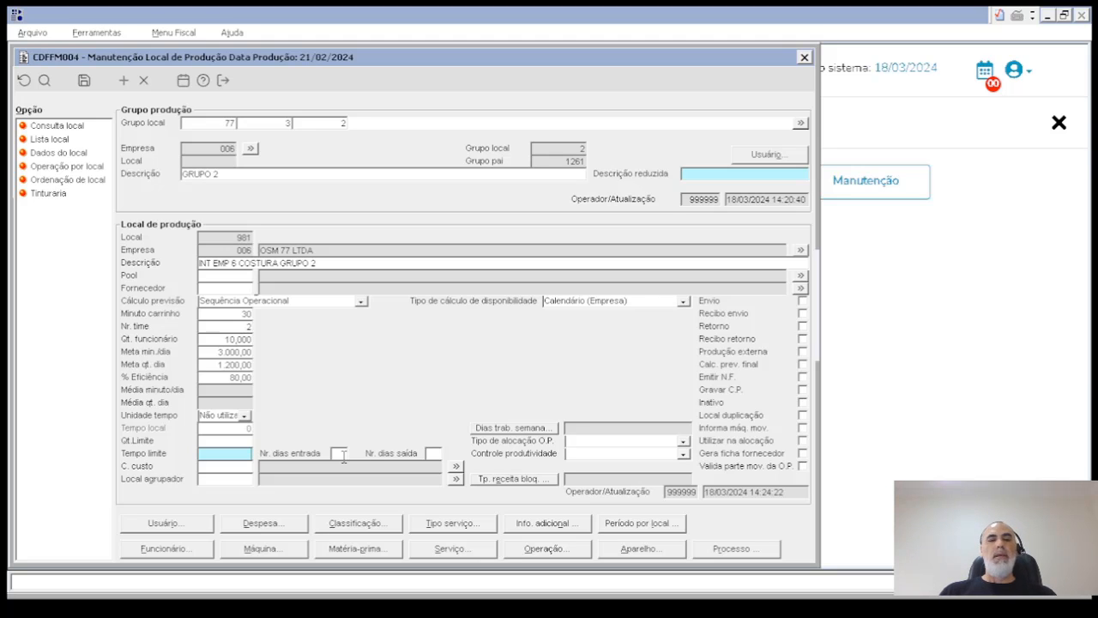
{"action": "type", "text": "5000"}
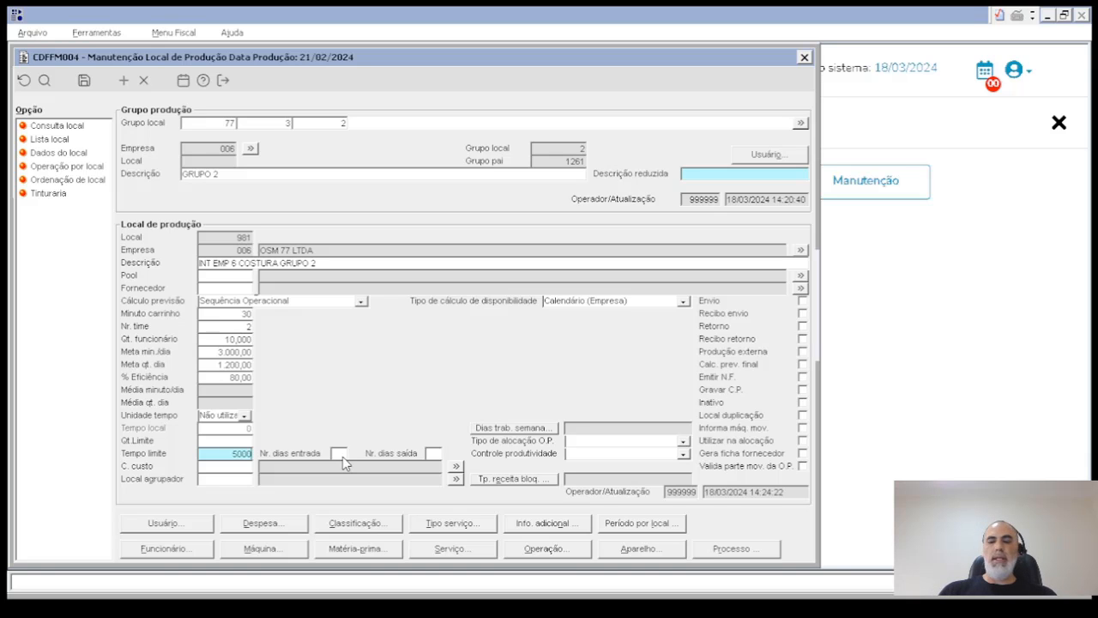
{"action": "key", "text": "Return"}
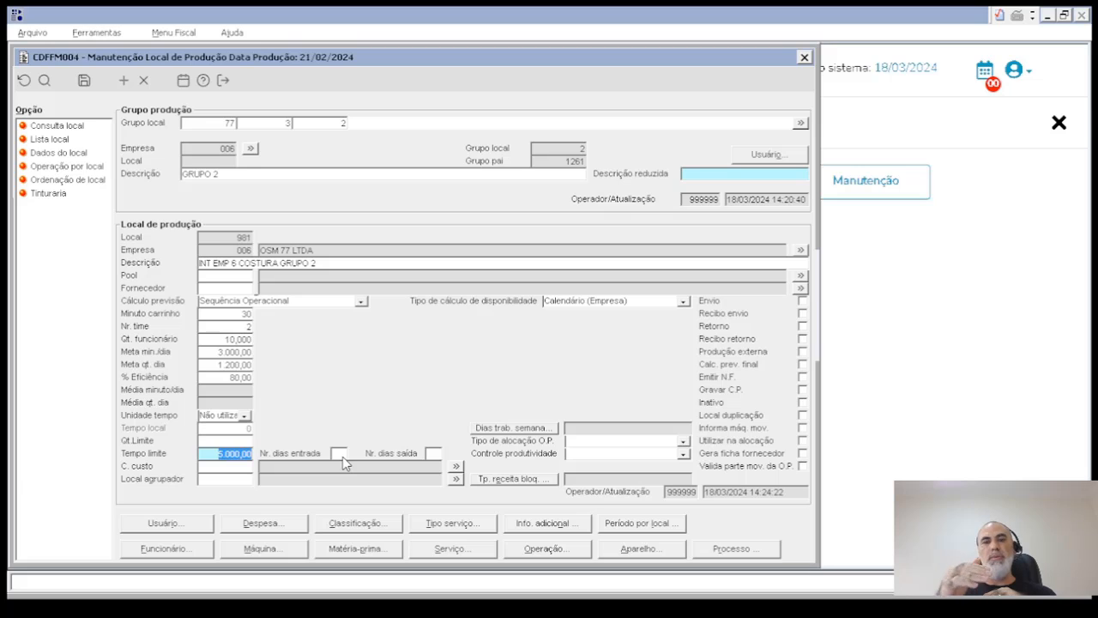
{"action": "key", "text": "shift+Tab"}
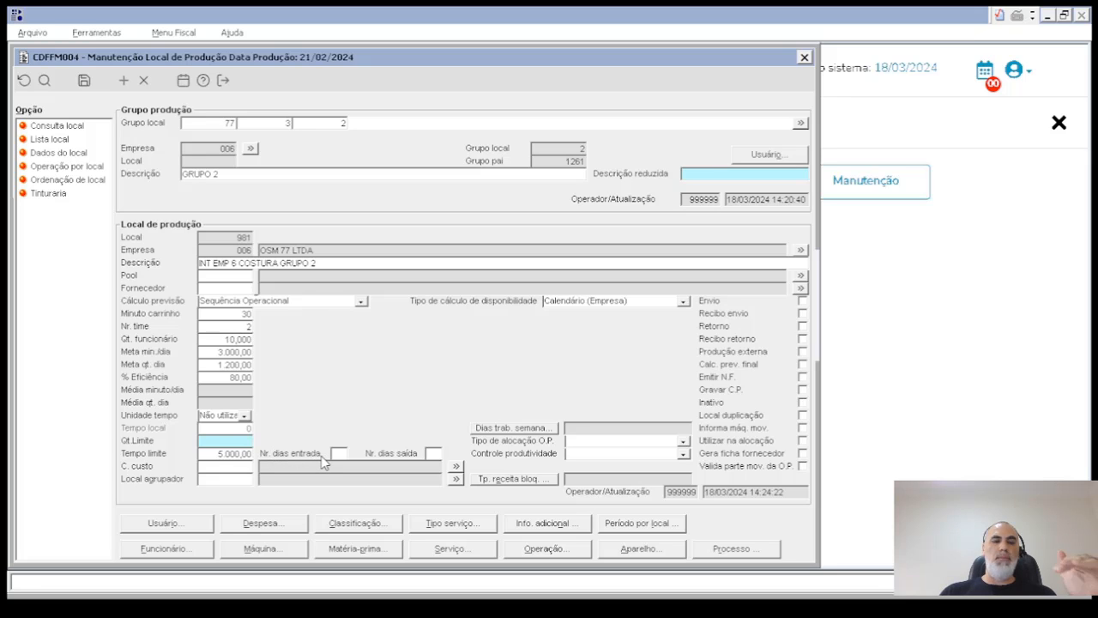
{"action": "type", "text": "200"}
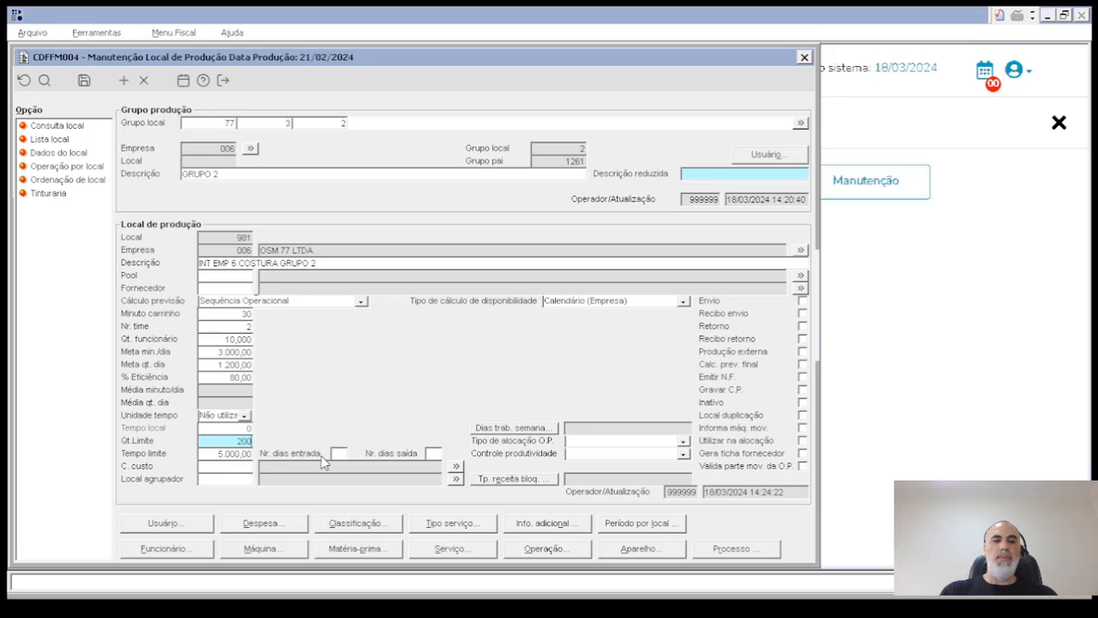
{"action": "type", "text": "0"}
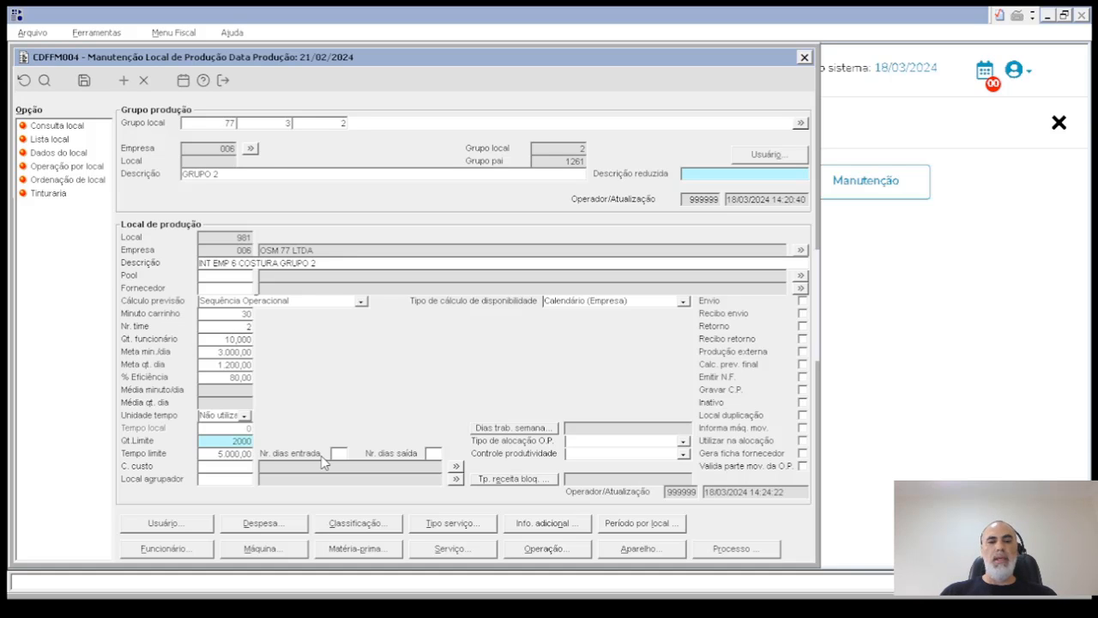
{"action": "key", "text": "Tab"}
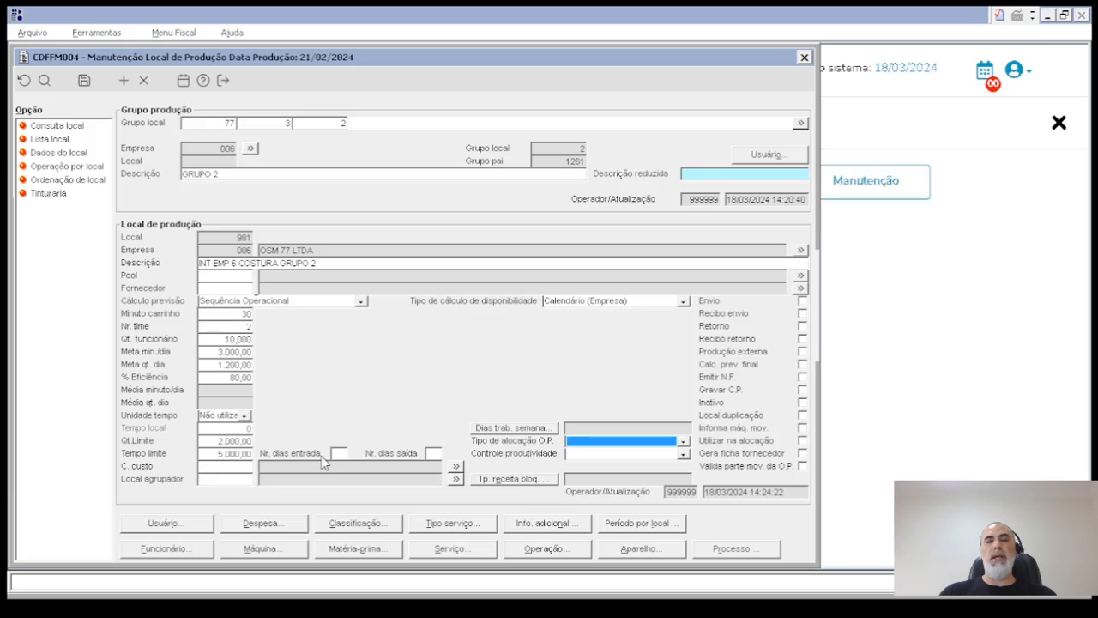
View the list of cost centres for C. custo and close it without choosing one.
{"action": "double_click", "coordinate": [237, 465]}
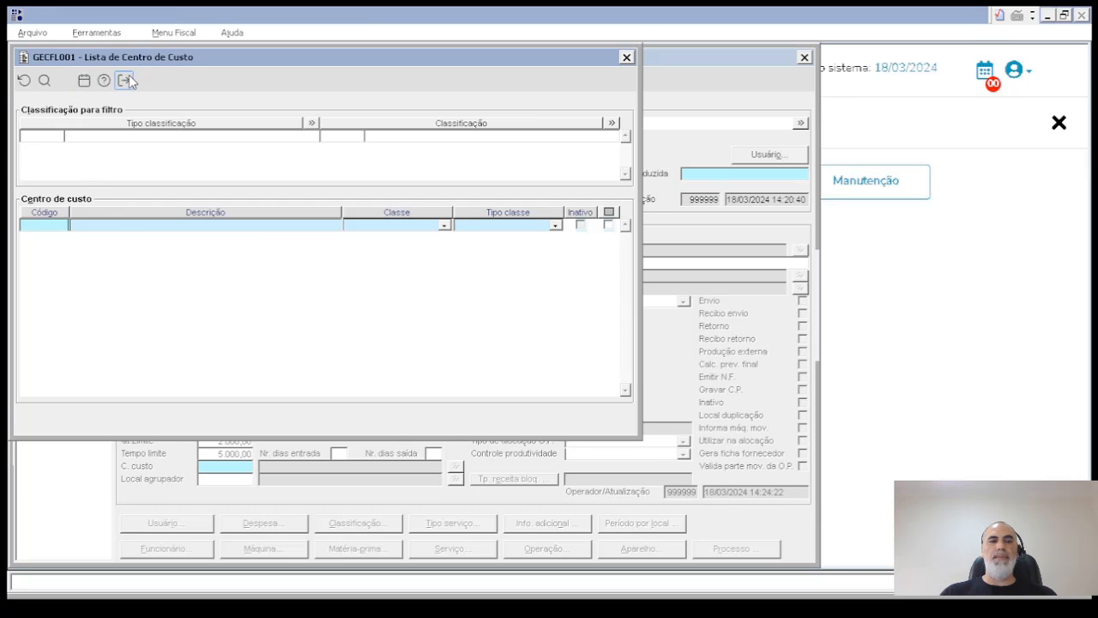
{"action": "left_click", "coordinate": [124, 79]}
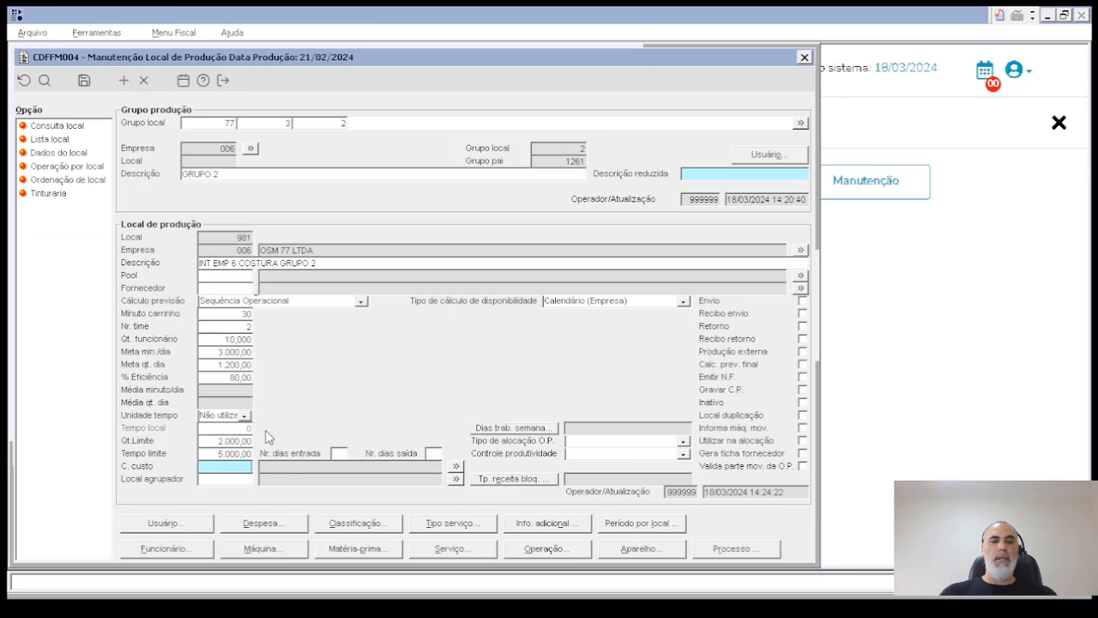
{"action": "left_click", "coordinate": [236, 479]}
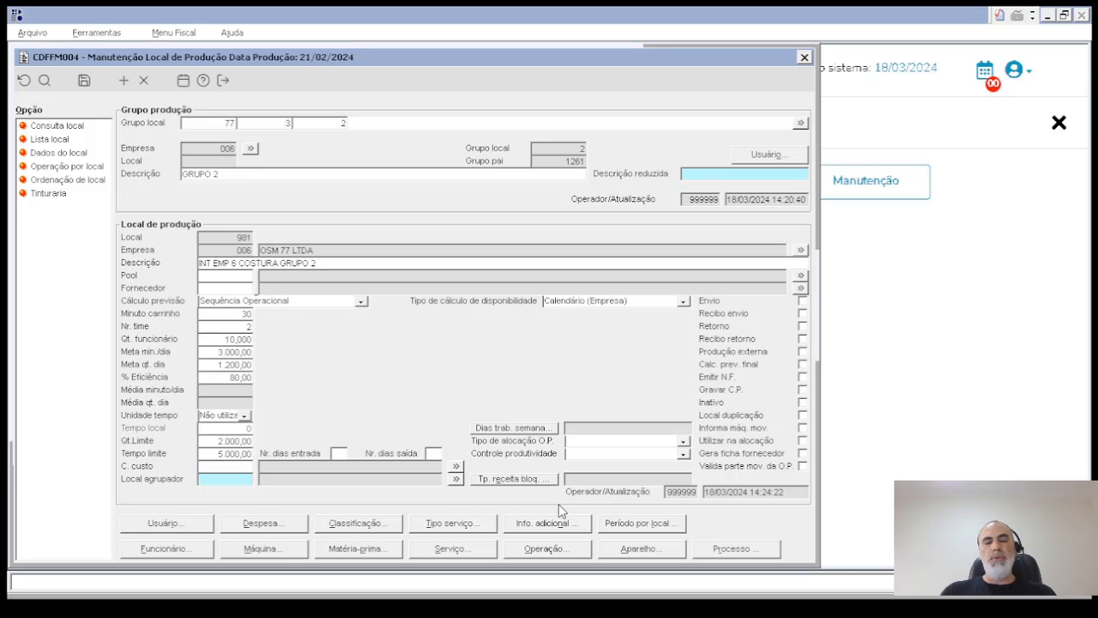